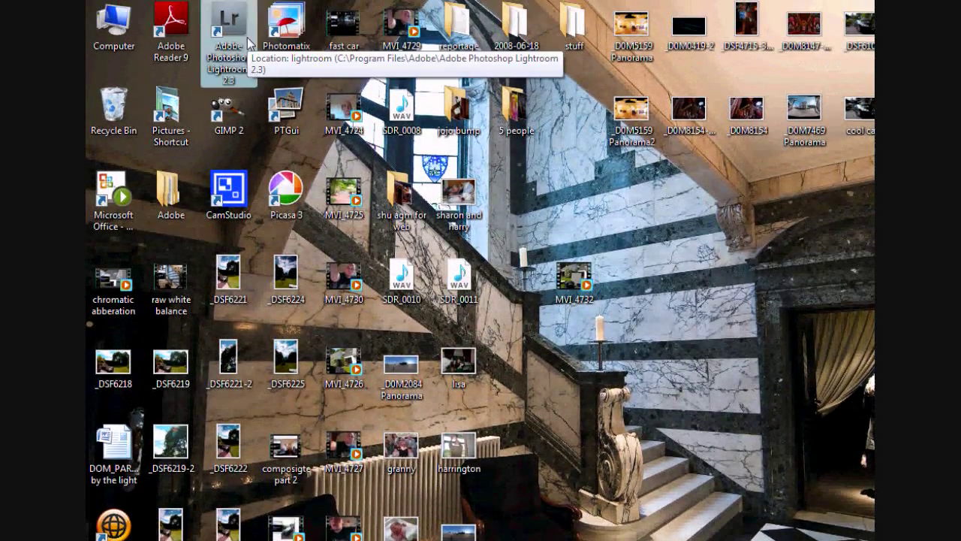
Browse the four imported photos in Loupe view, from the TV shot to the wooden door
double_click(248, 39)
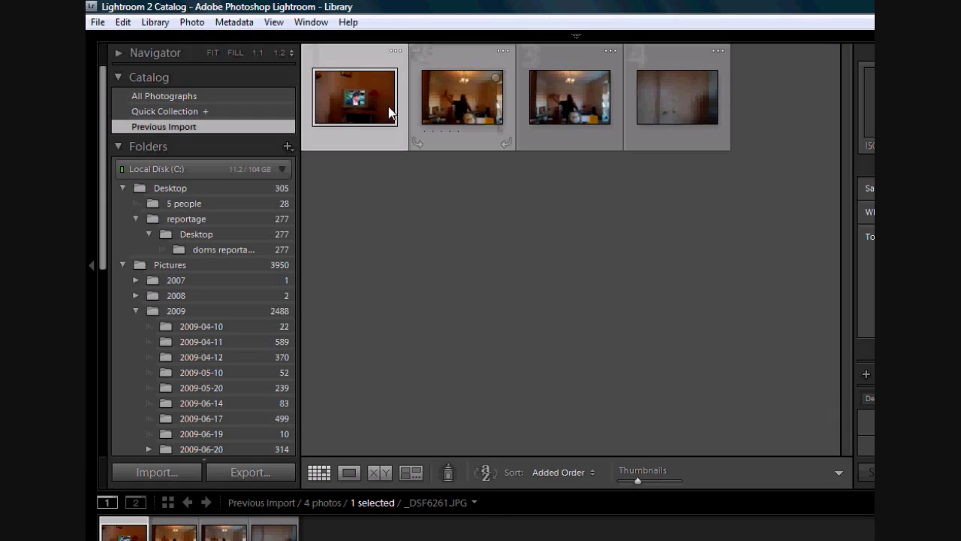
double_click(383, 111)
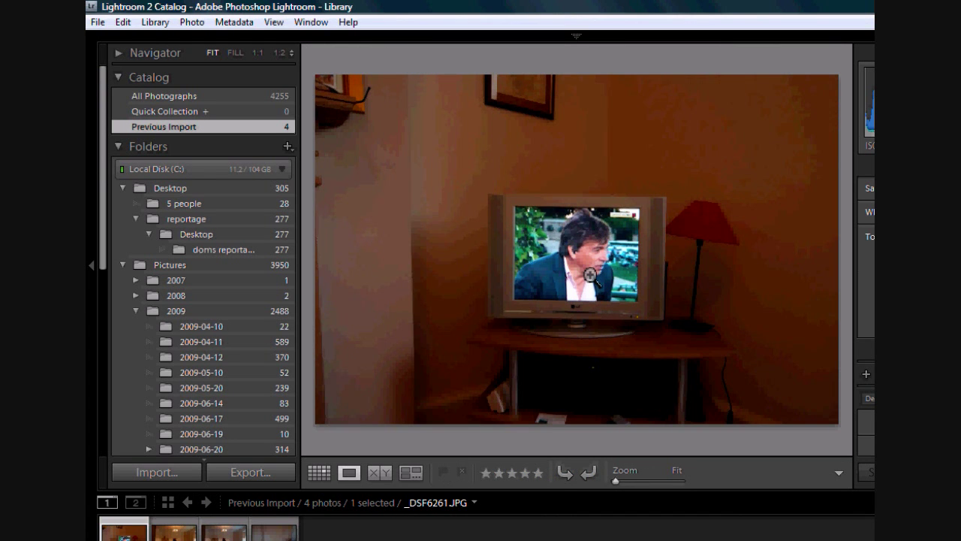
key("Right")
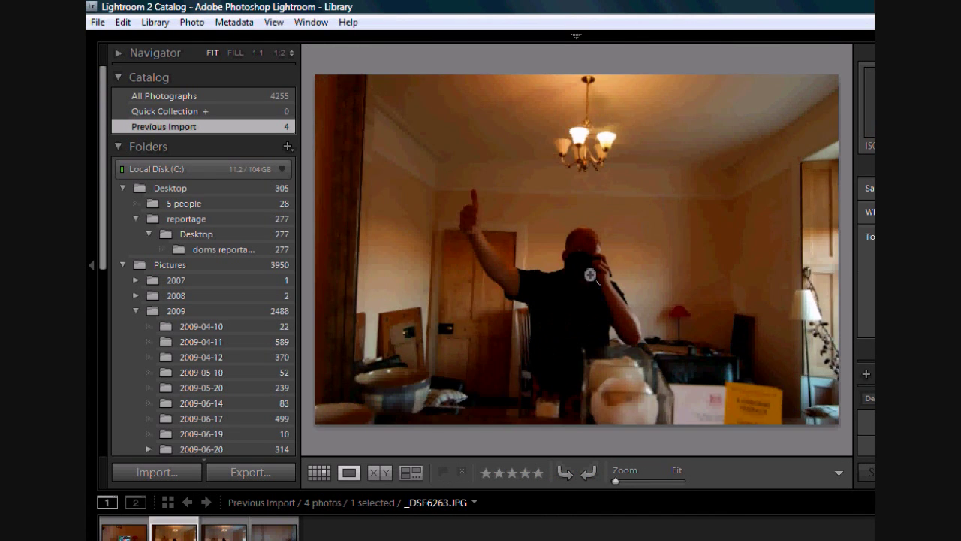
key("Right")
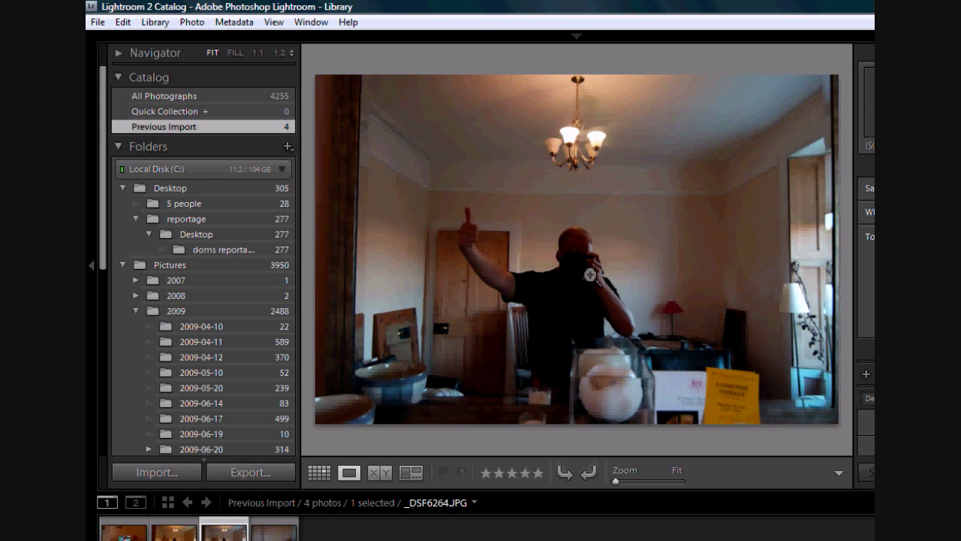
key("Right")
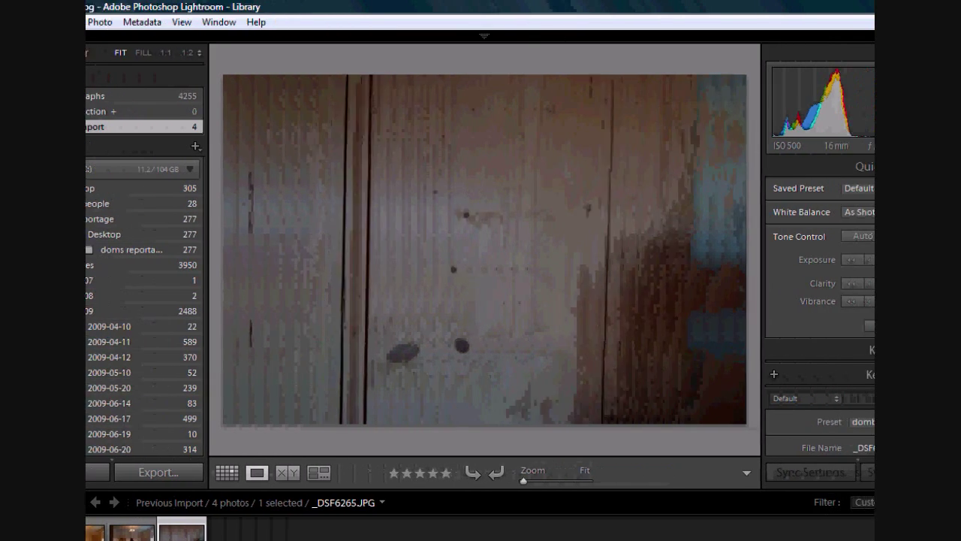
Close Lightroom, start GIMP and open _DSF6261.JPG, _DSF6264.JPG and _DSF6265.JPG together
left_click(859, 6)
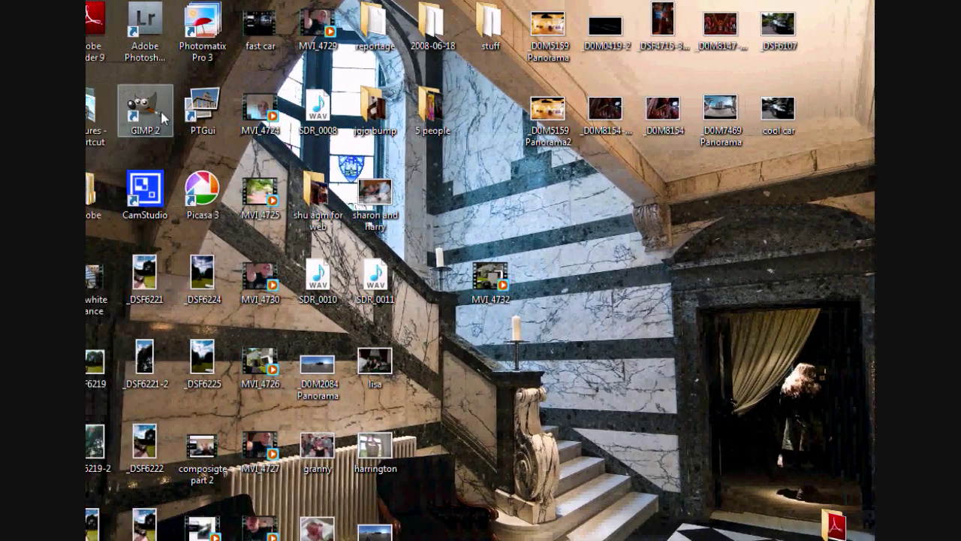
double_click(147, 111)
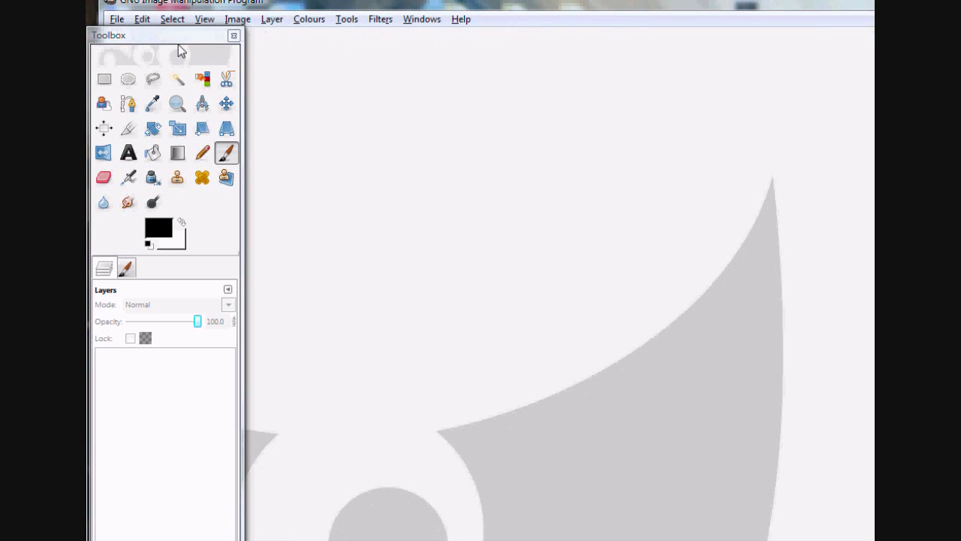
left_click(117, 19)
left_click(139, 68)
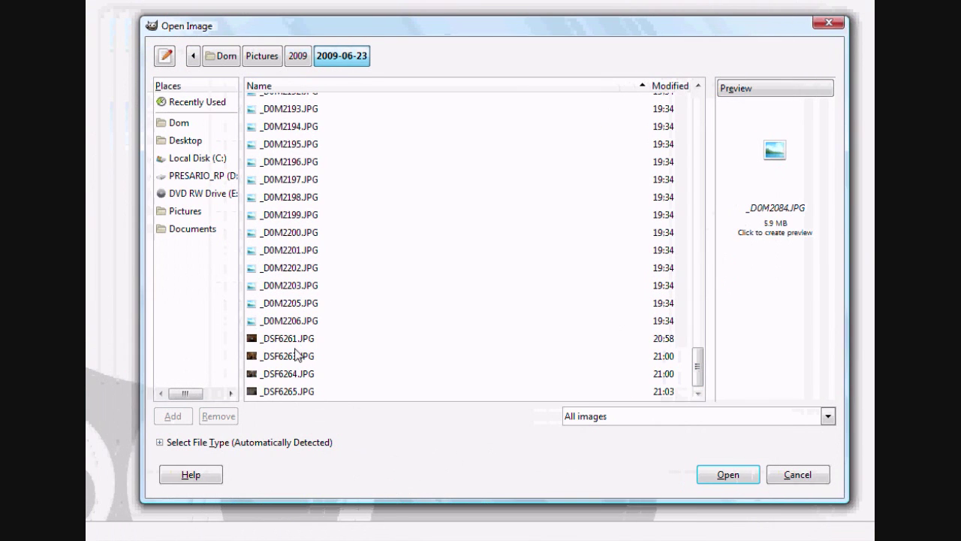
left_click(290, 339)
left_click(293, 373, "ctrl")
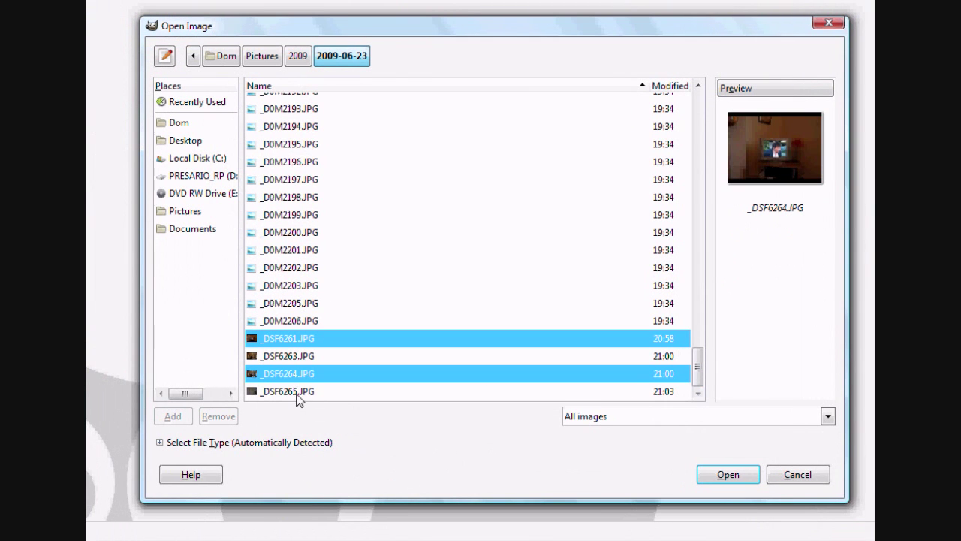
left_click(297, 392, "ctrl")
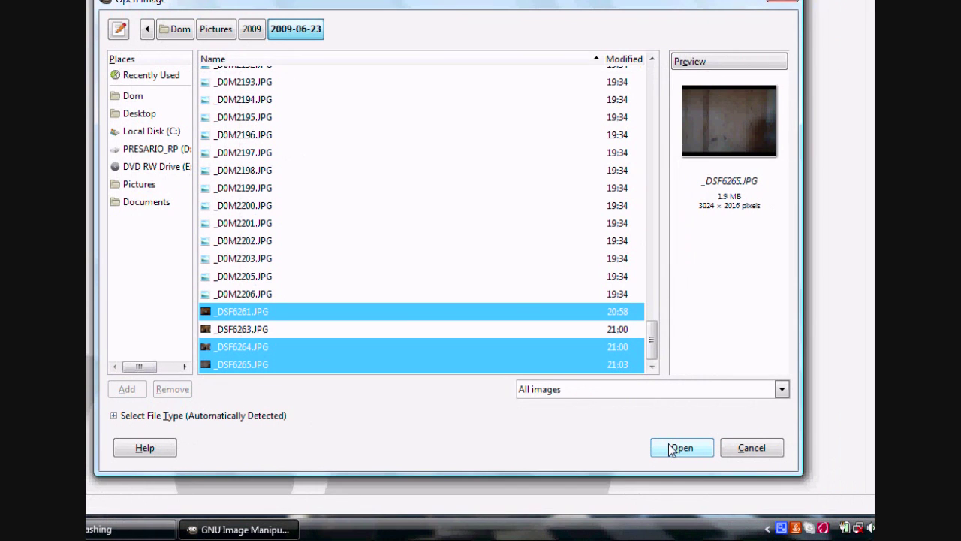
left_click(672, 449)
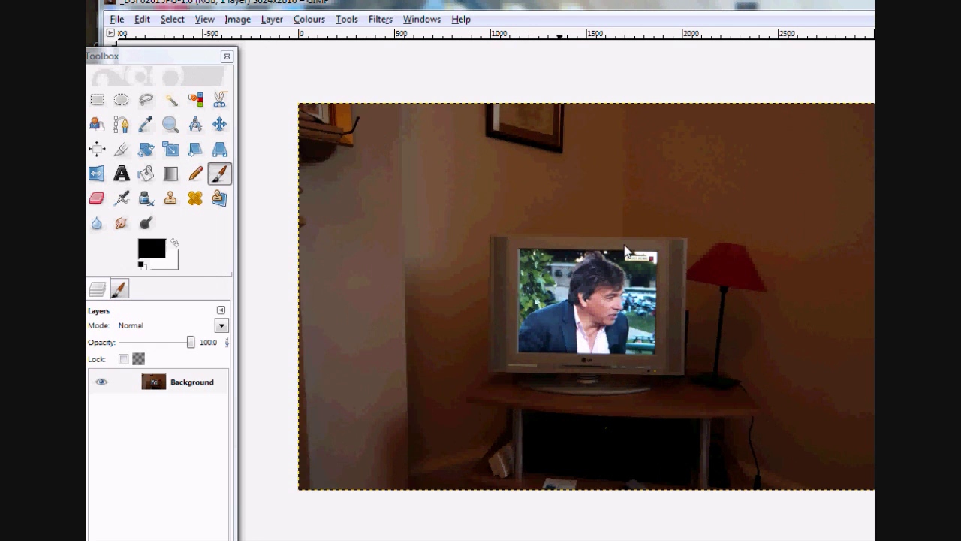
Show the grid over the TV photo and zoom in on the TV set
left_click(205, 20)
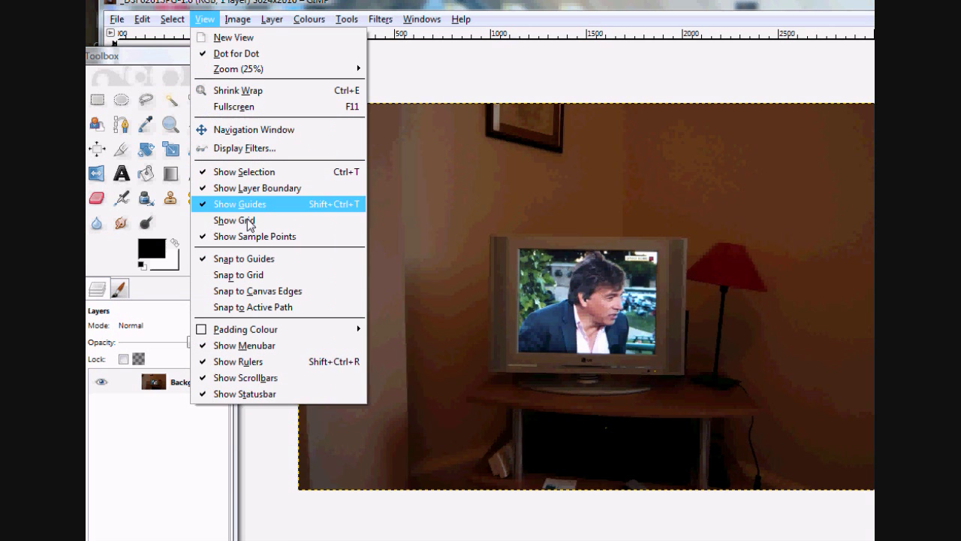
left_click(248, 223)
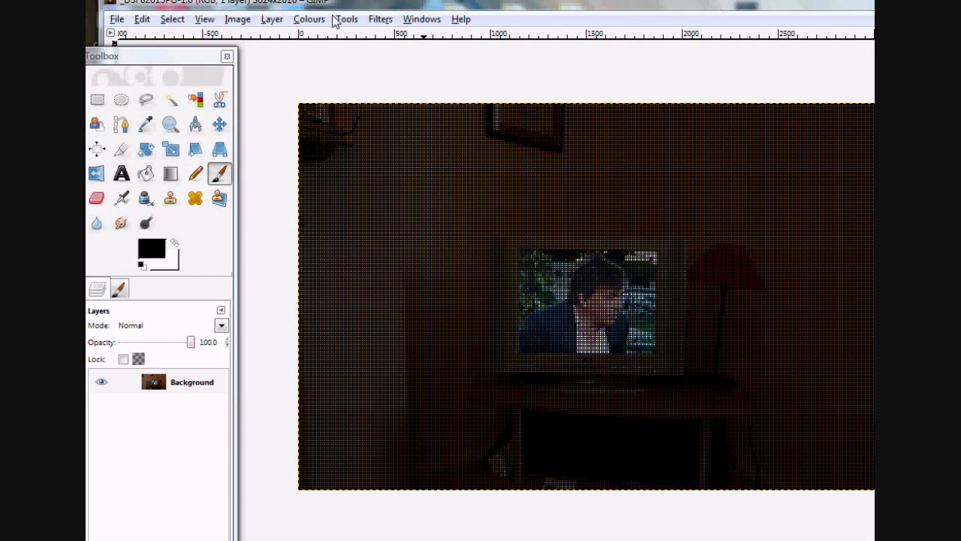
left_click(170, 124)
left_click_drag(475, 227, 729, 403)
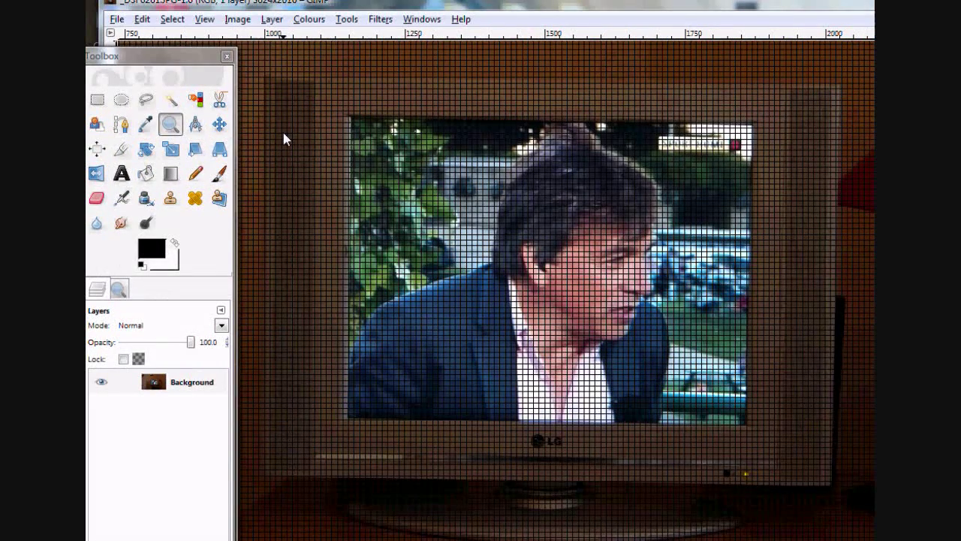
Rotate the TV photo by -0.77° to square the LG monitor with the grid
left_click(147, 152)
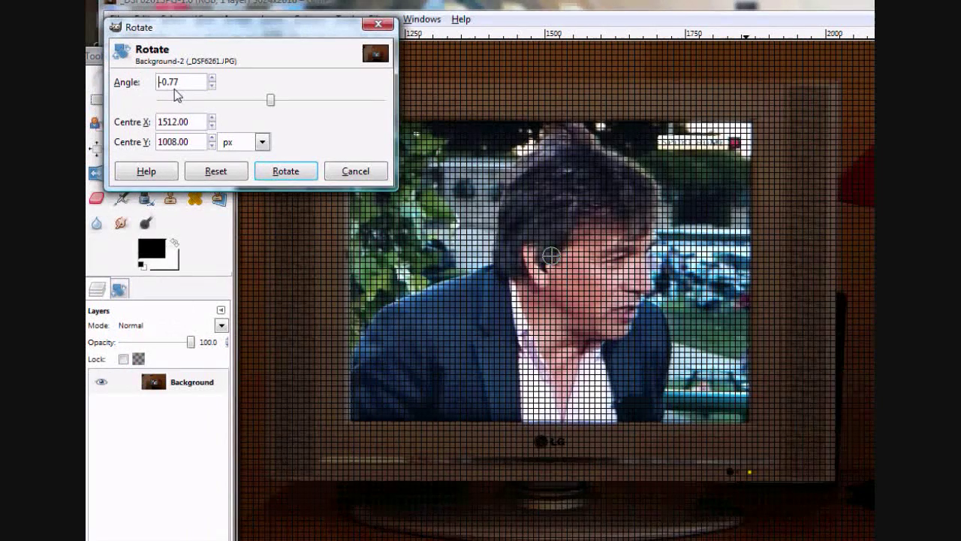
left_click(281, 172)
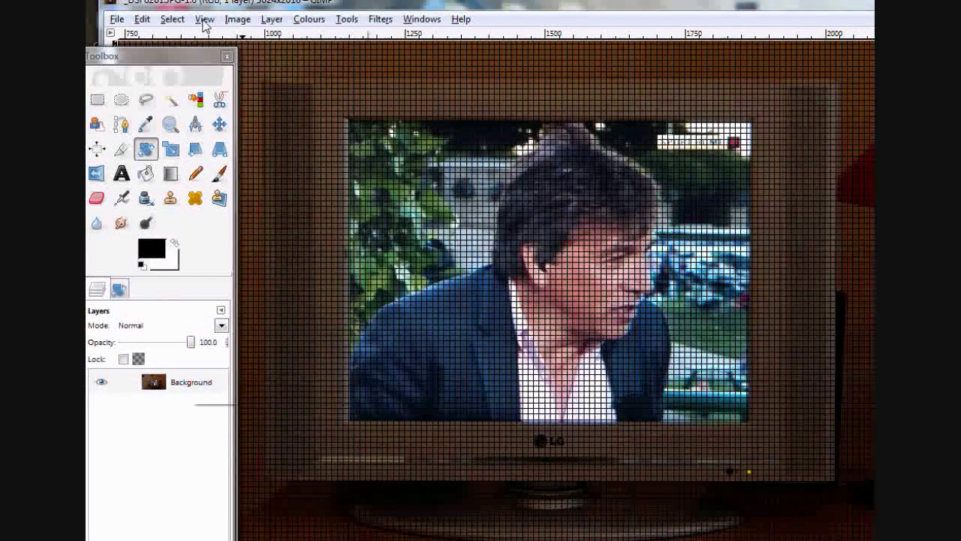
Turn off the grid and draw a rectangle selection around the TV screen's picture area
left_click(204, 21)
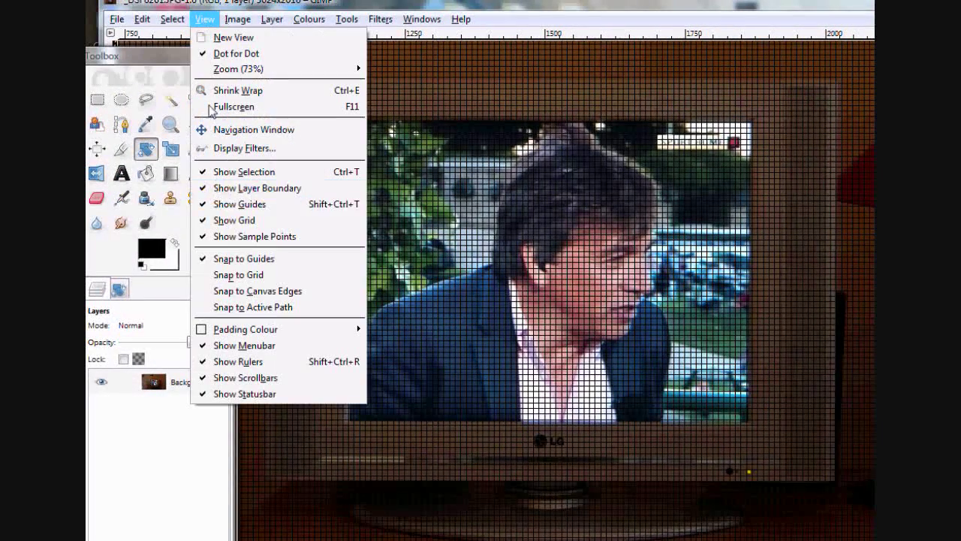
left_click(235, 230)
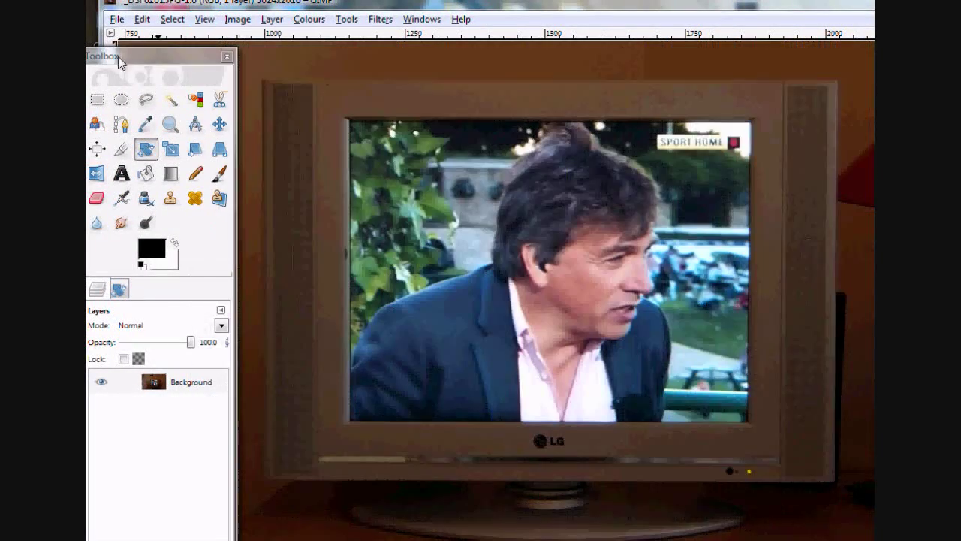
left_click(98, 100)
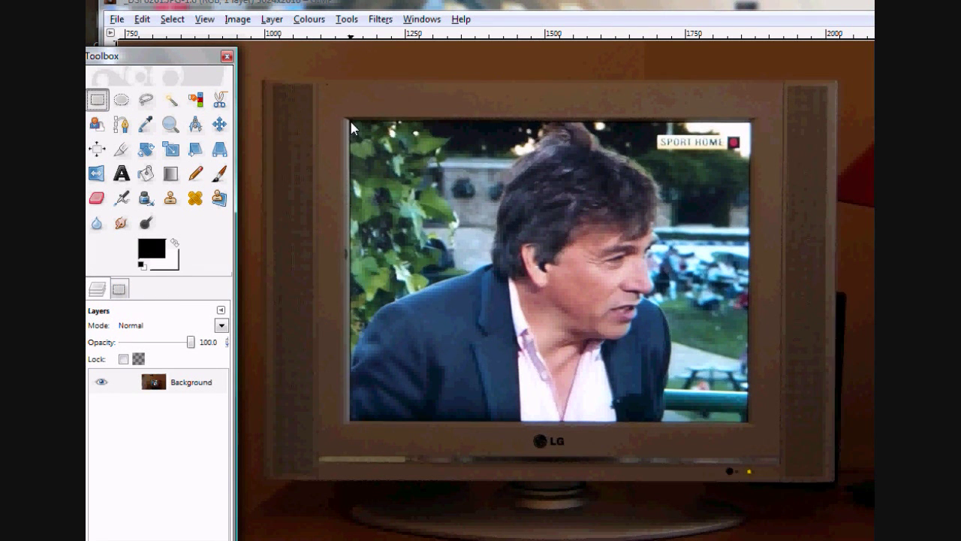
left_click_drag(350, 119, 716, 403)
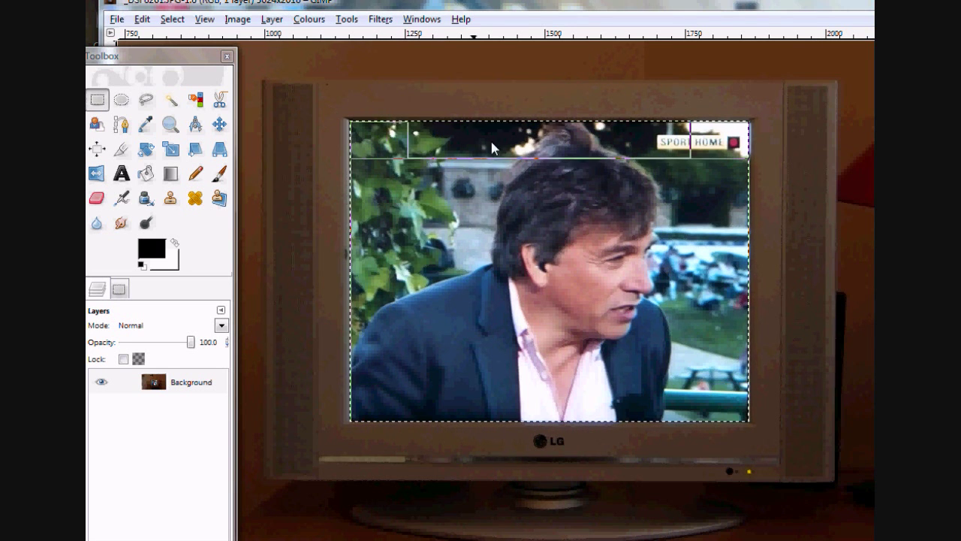
Apply a 6-pixel feather to the TV-screen selection
left_click(169, 20)
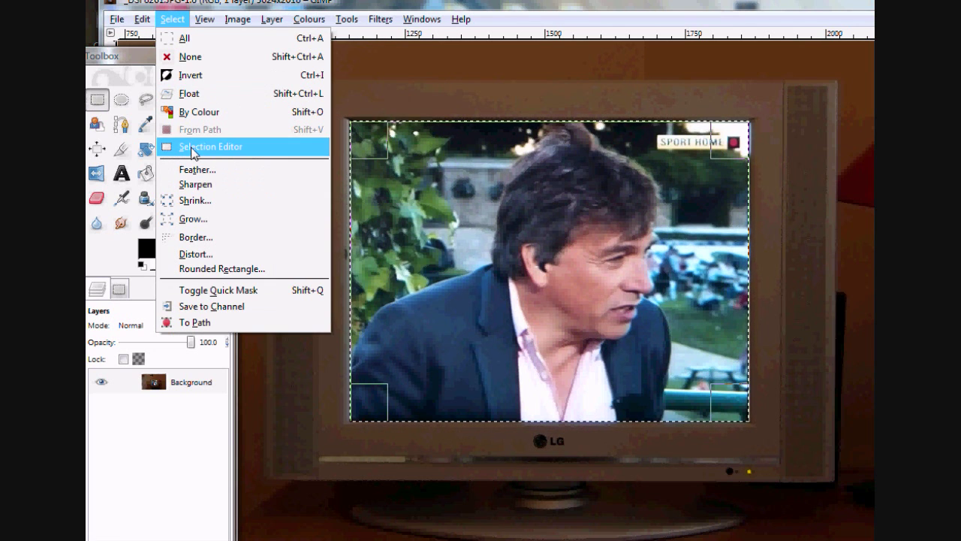
left_click(196, 170)
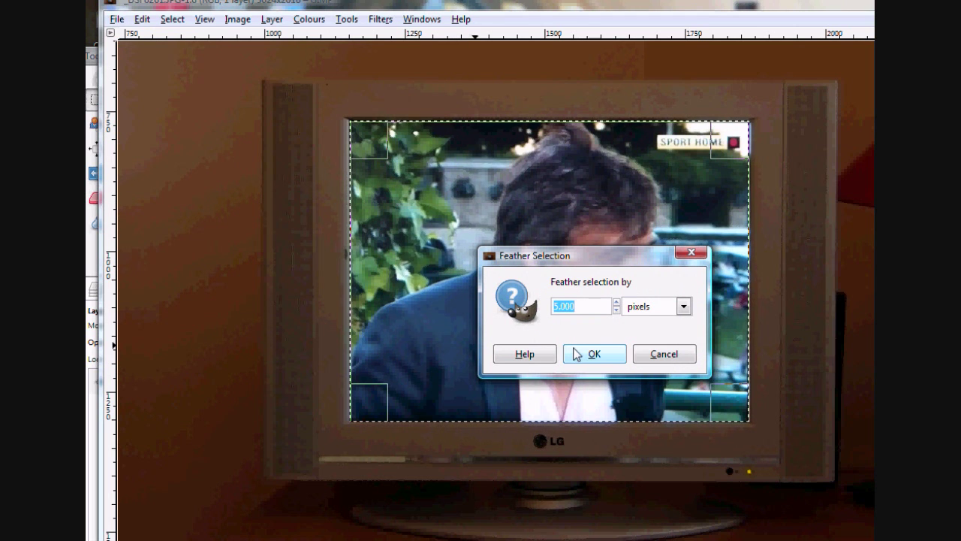
left_click(617, 301)
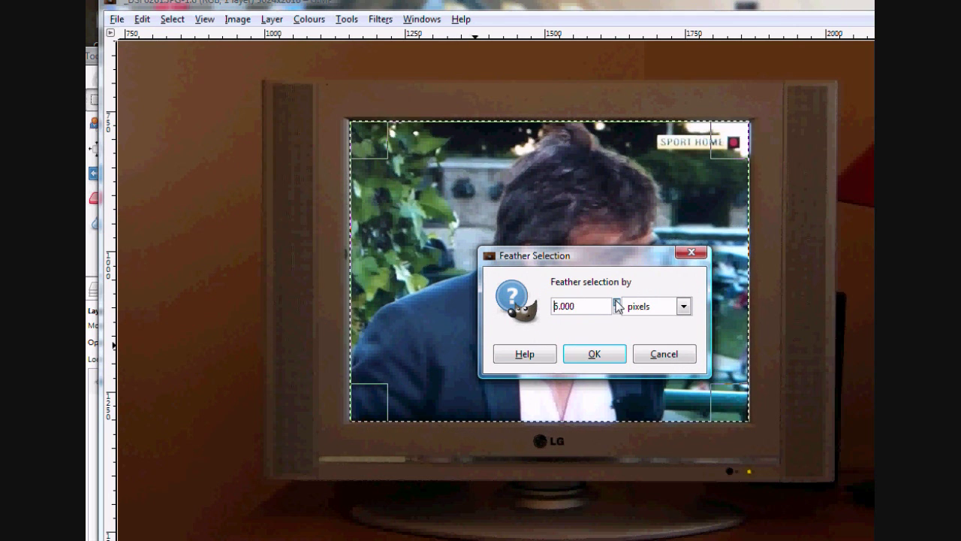
left_click(585, 353)
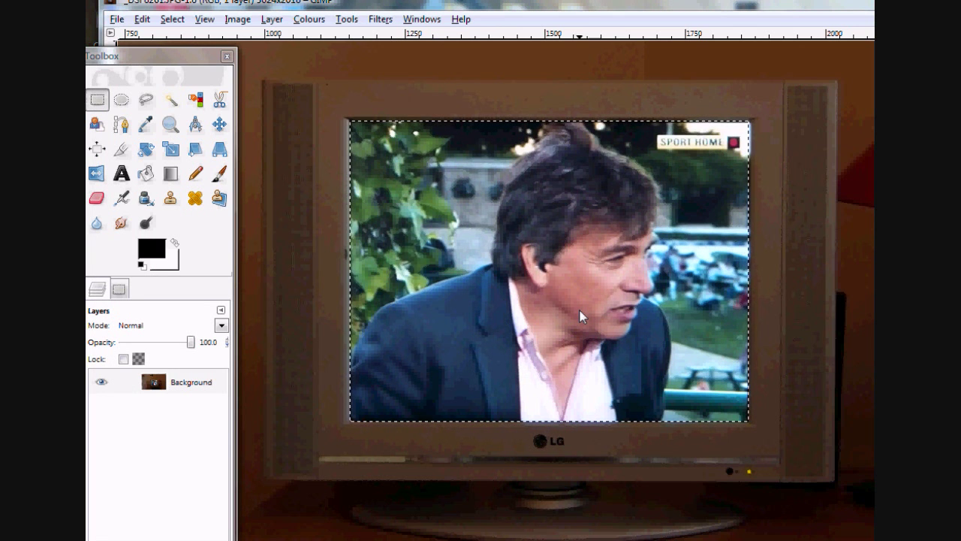
Delete the picture inside the TV screen, leaving it transparent, then select all
key("Delete")
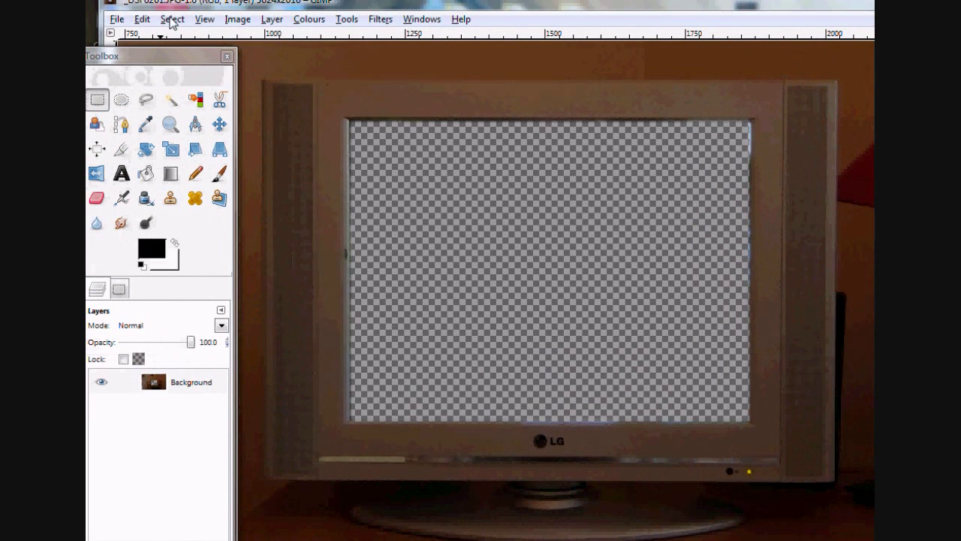
left_click(172, 19)
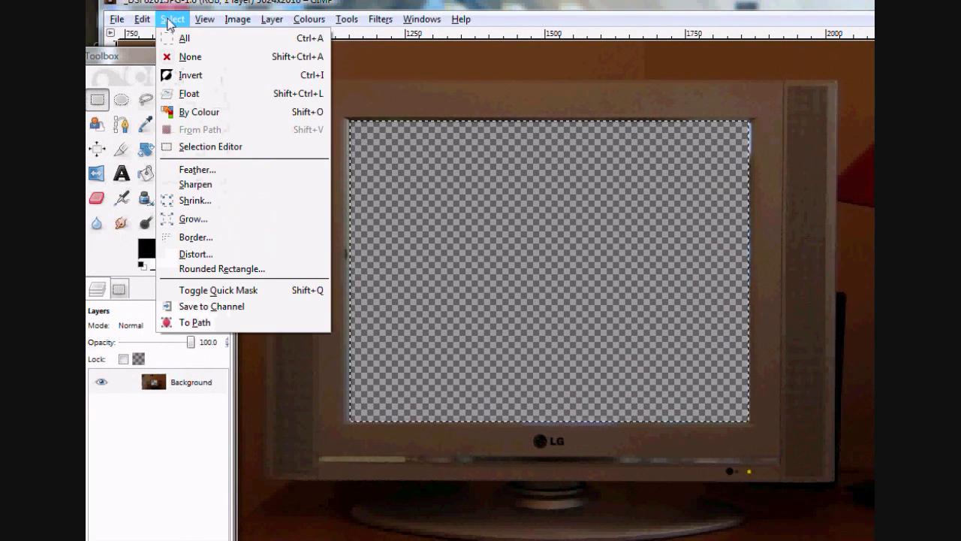
left_click(182, 38)
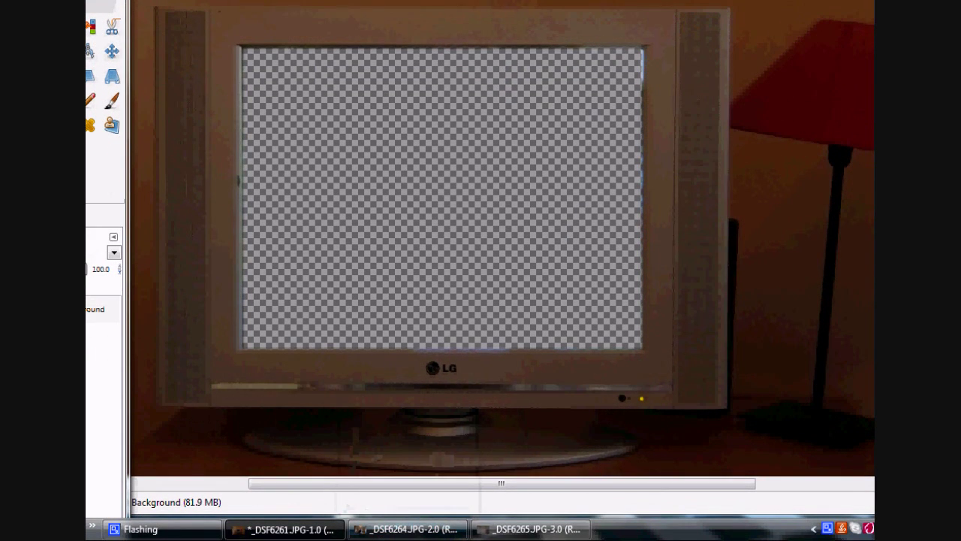
Copy a large area of the wooden door photo, then close _DSF6265.JPG without saving
left_click(583, 530)
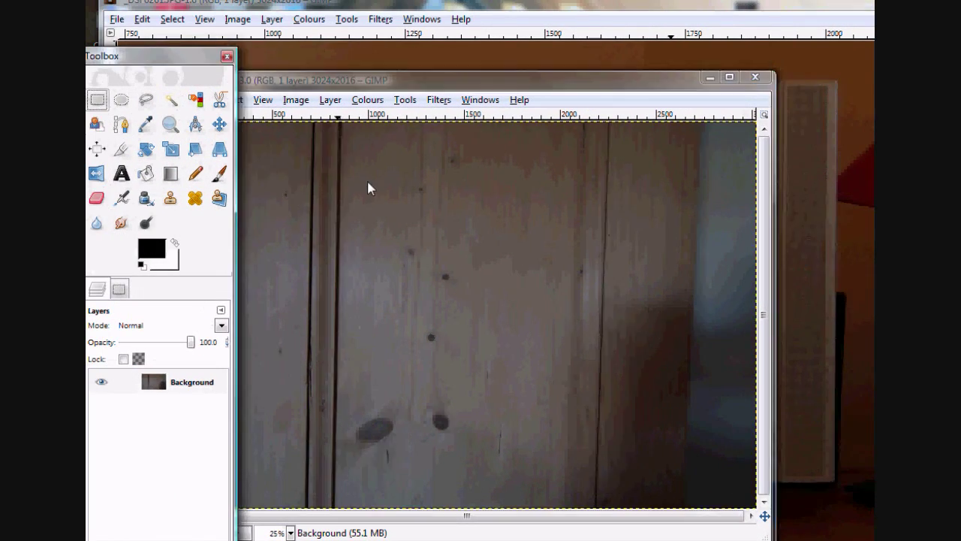
left_click_drag(348, 180, 664, 407)
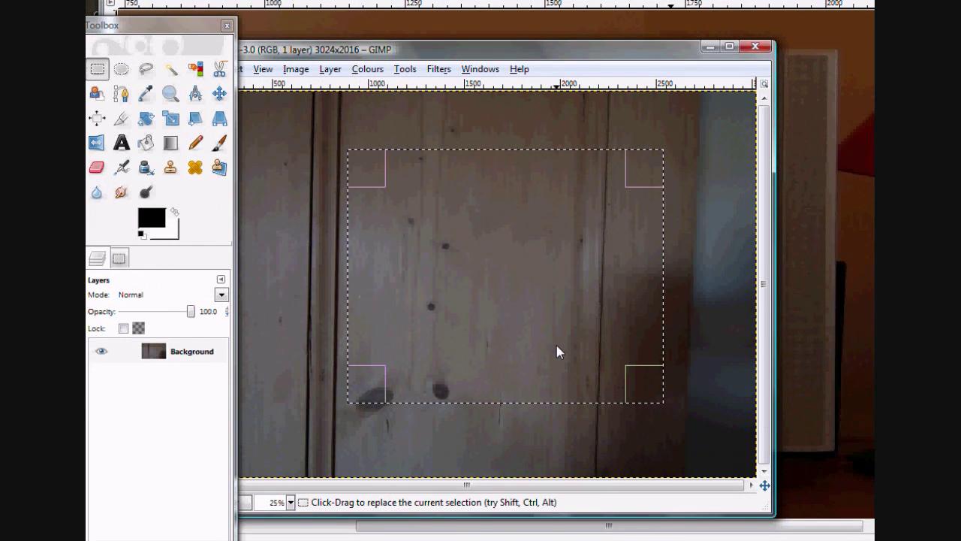
key("ctrl+c")
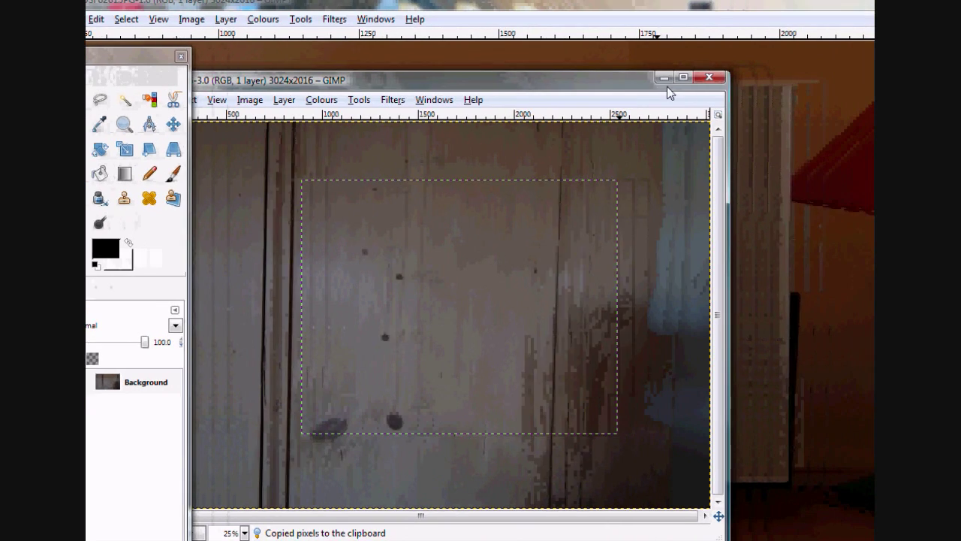
left_click(709, 77)
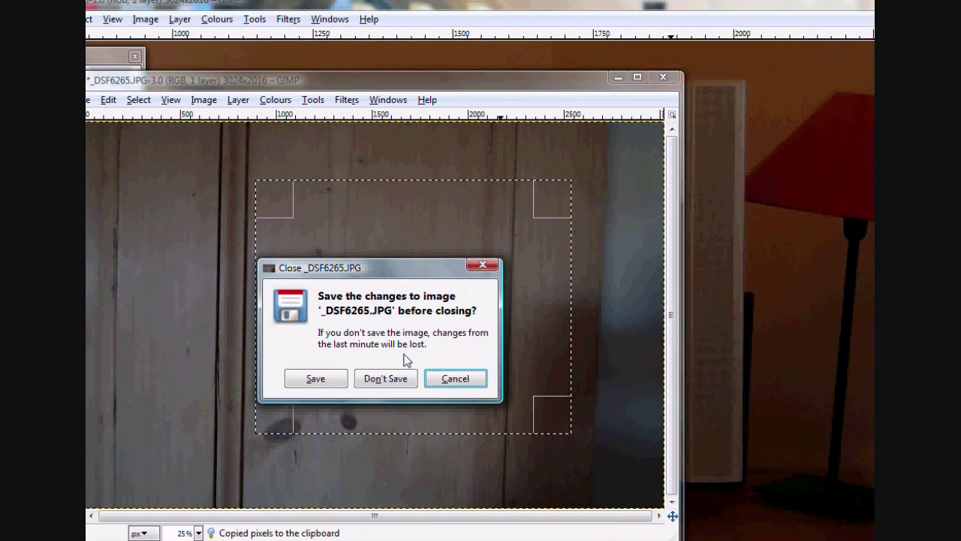
left_click(382, 379)
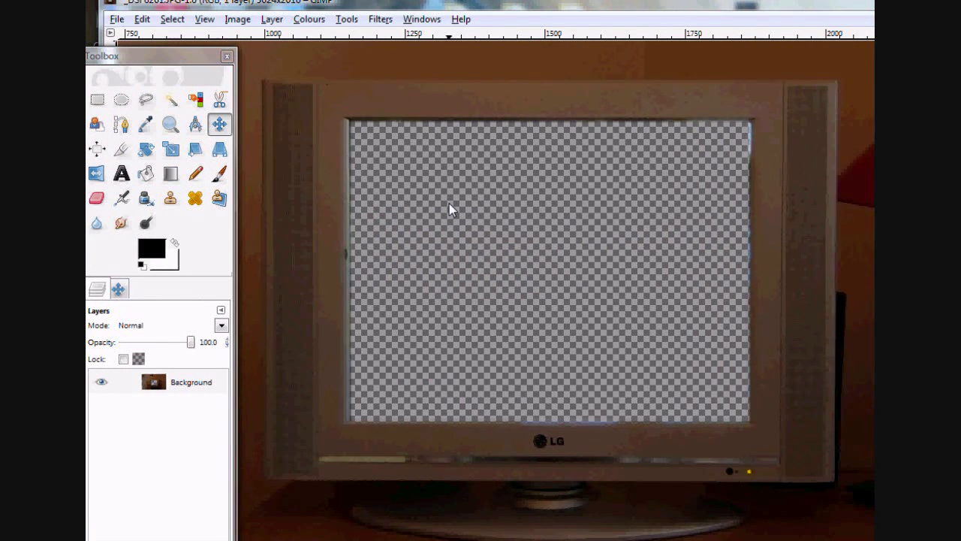
Paste the wood texture as a new layer and lower it beneath the Background layer
key("ctrl+v")
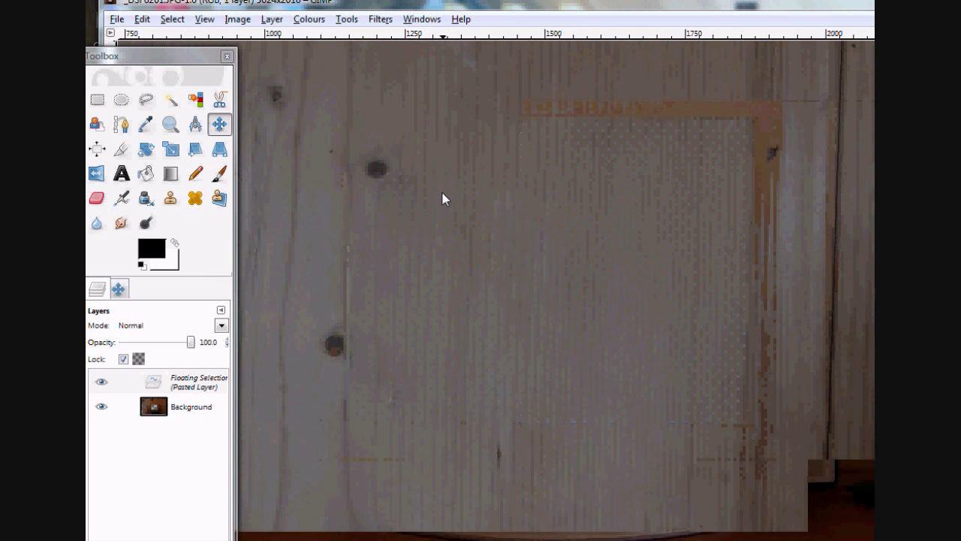
left_click(155, 124)
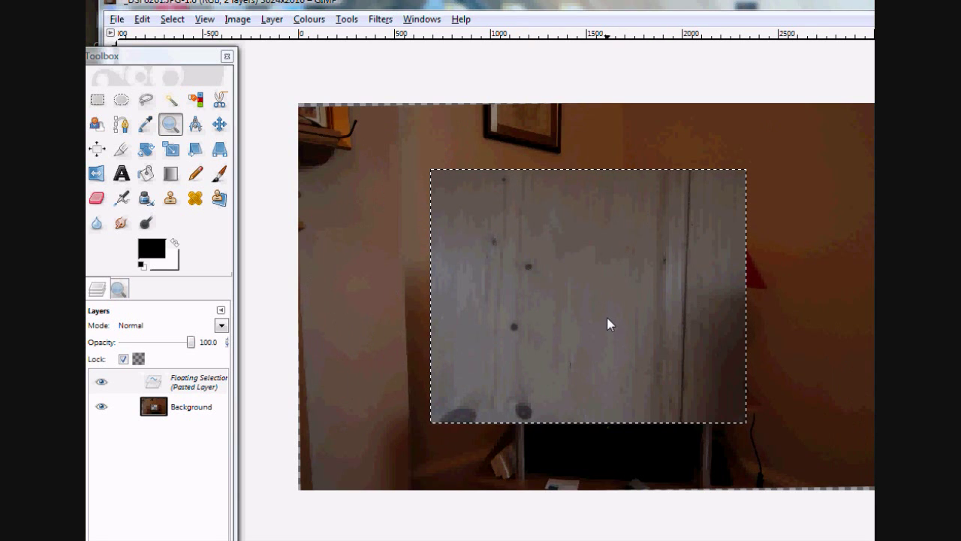
left_click(163, 388)
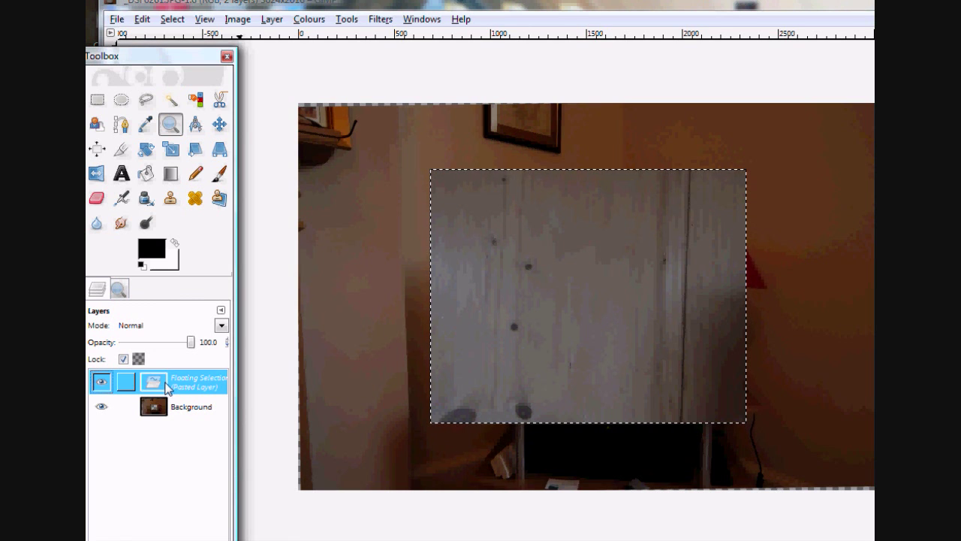
right_click(166, 387)
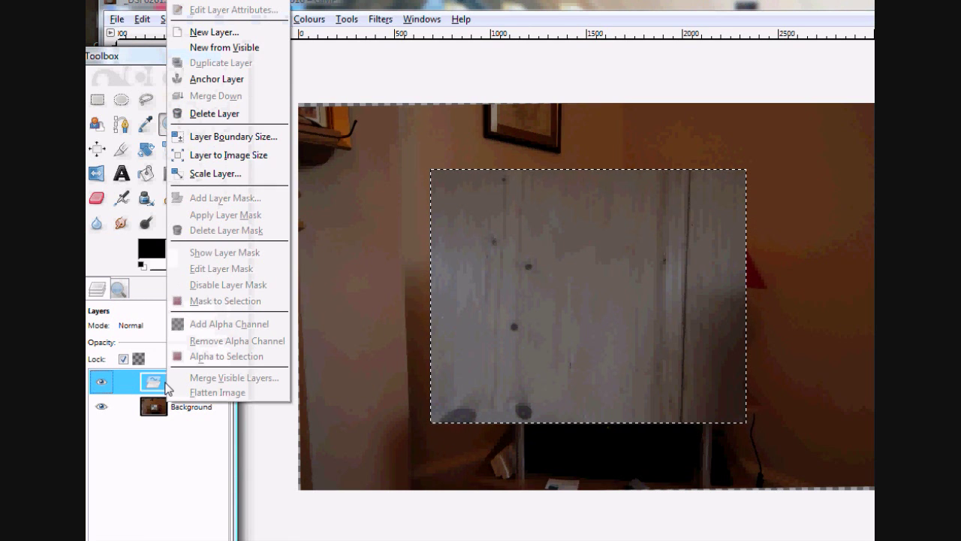
left_click(219, 41)
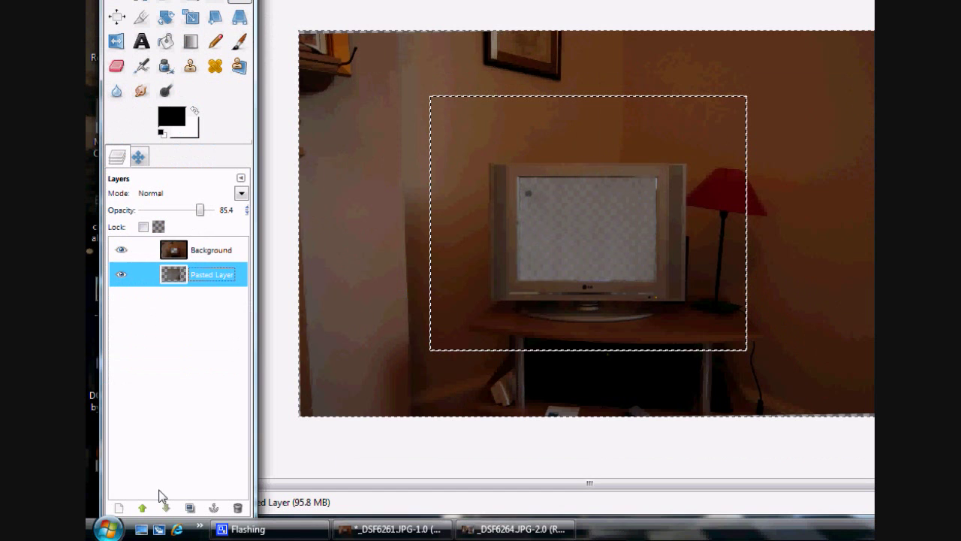
left_click(142, 508)
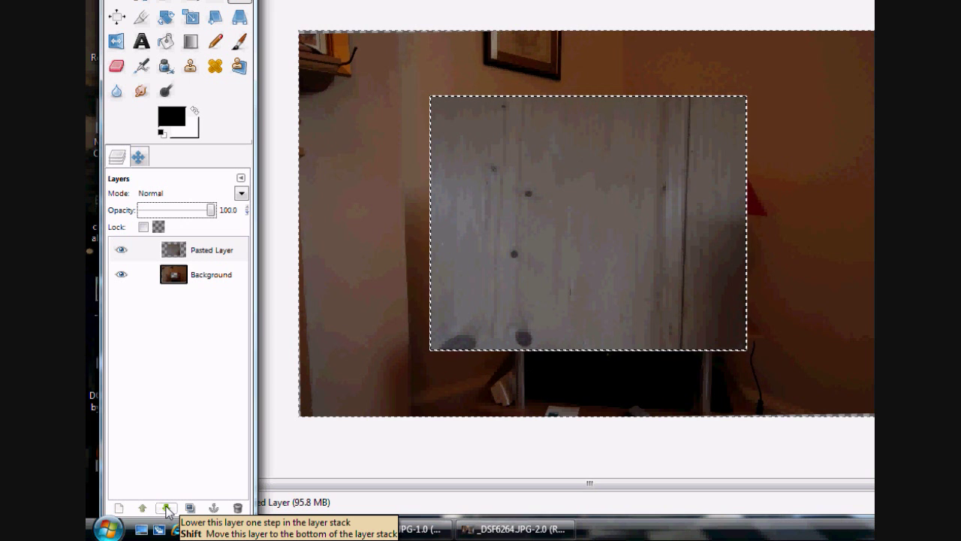
left_click(167, 509)
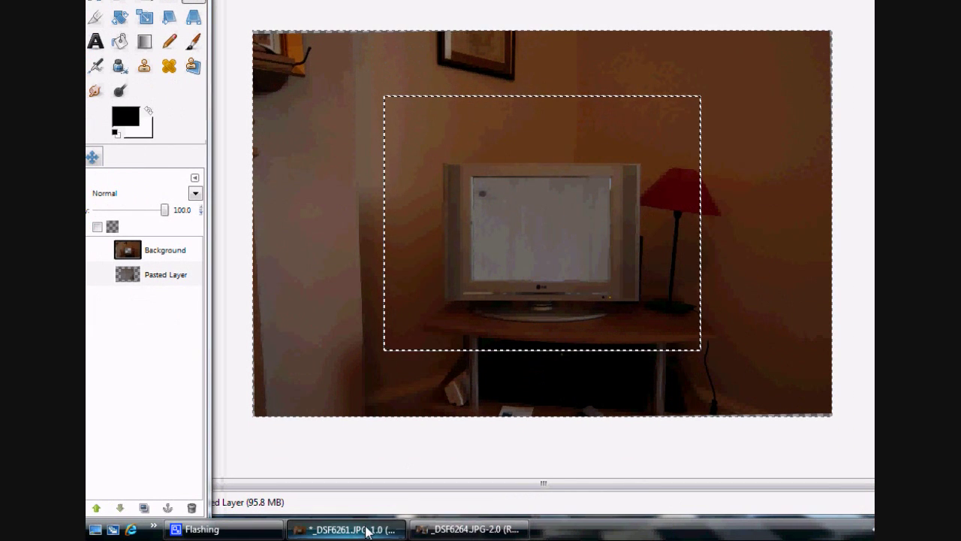
Bring up _DSF6264.JPG, maximise its window and zoom in on the man's upper body
left_click(470, 529)
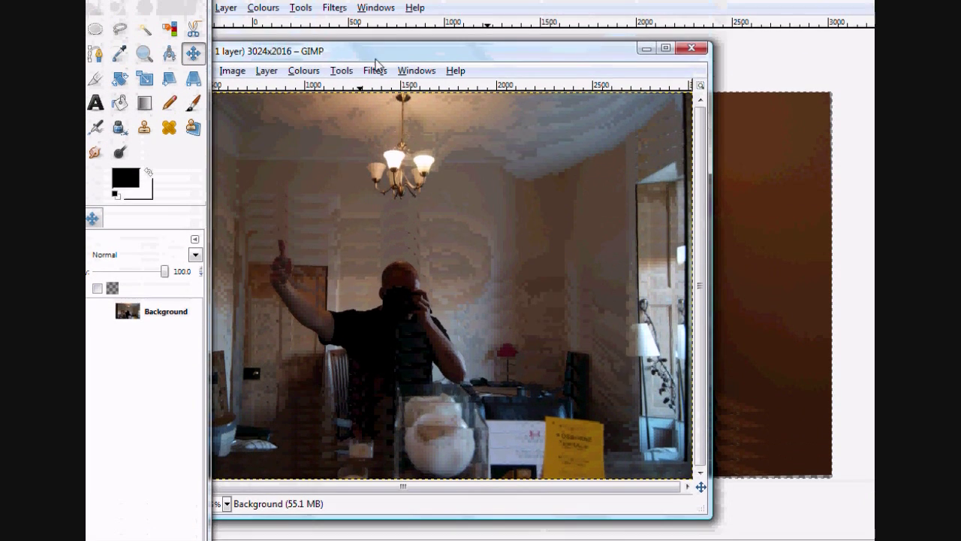
left_click_drag(376, 58, 545, 12)
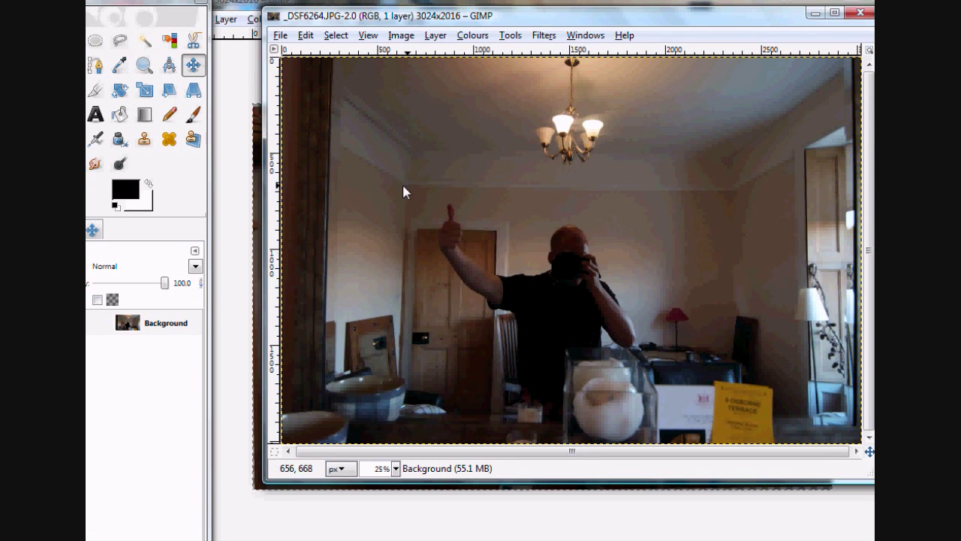
key("z")
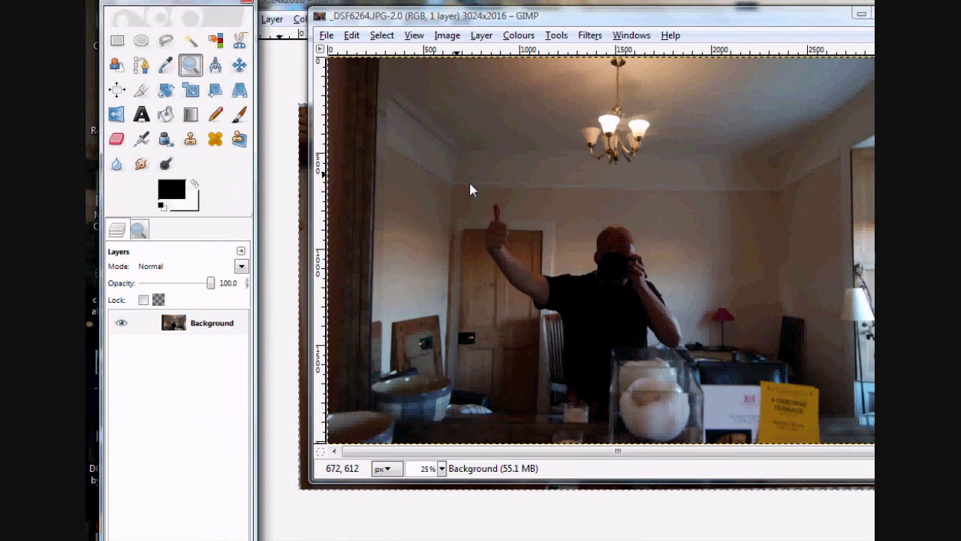
left_click_drag(472, 190, 709, 411)
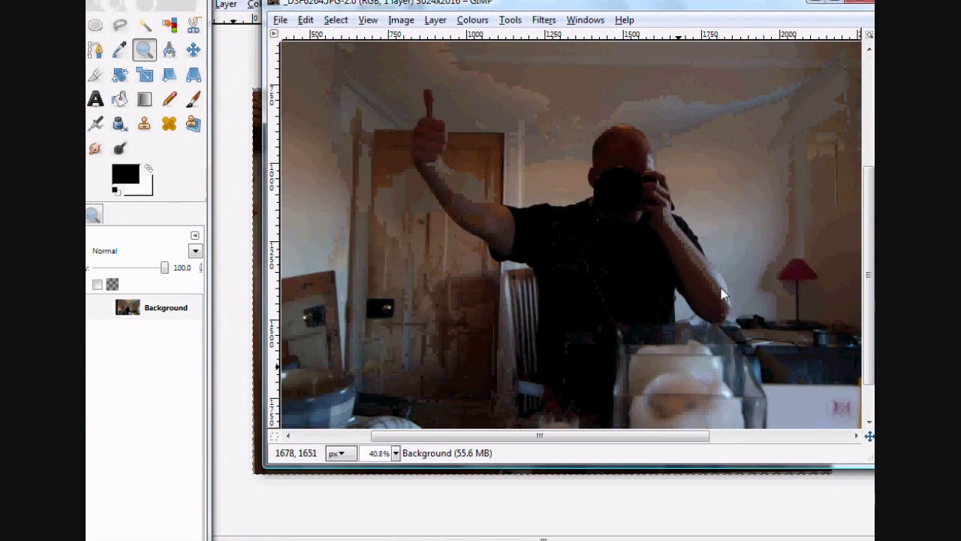
left_click_drag(481, 2, 361, 1)
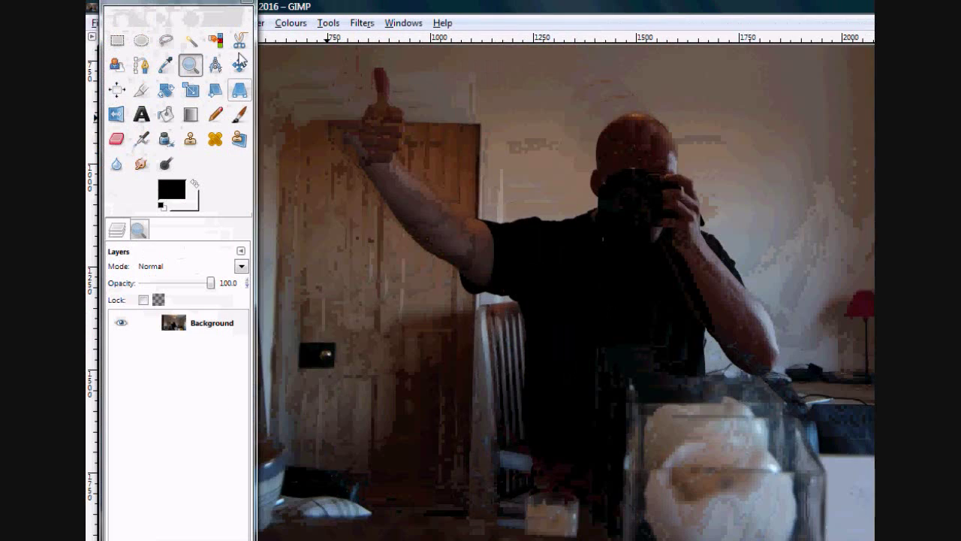
left_click(241, 45)
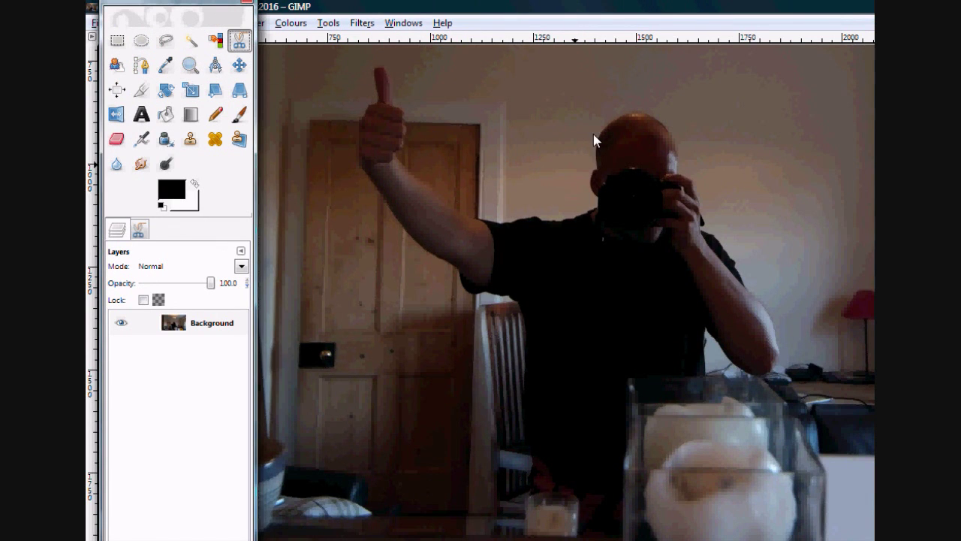
Place Scissors Select points from the top of the head, past the shoulder, around the thumb and arm
left_click(609, 121)
left_click(595, 169)
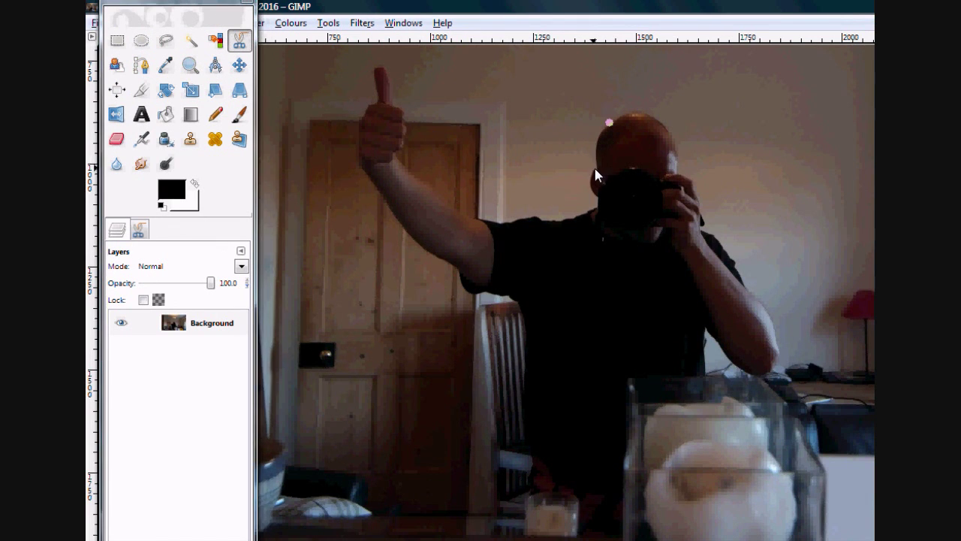
left_click(599, 196)
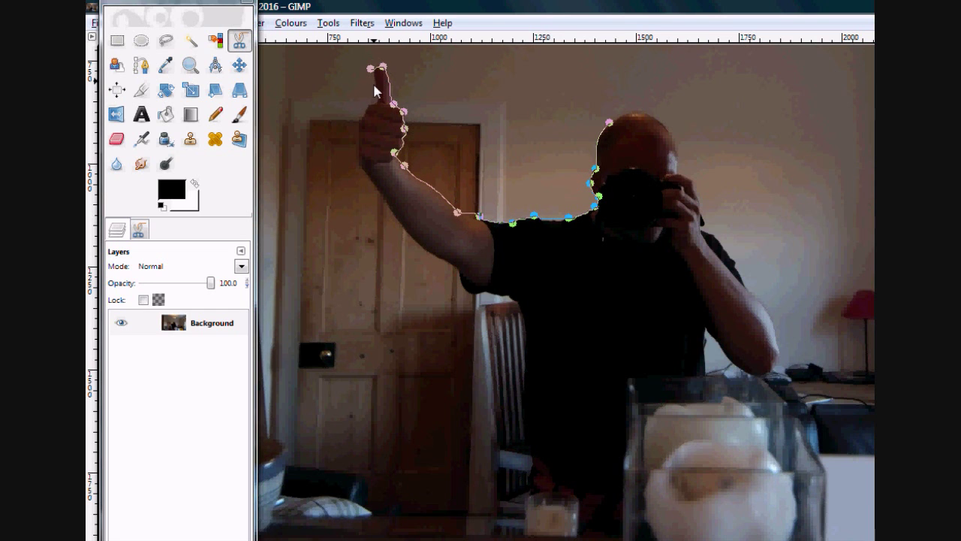
left_click(360, 134)
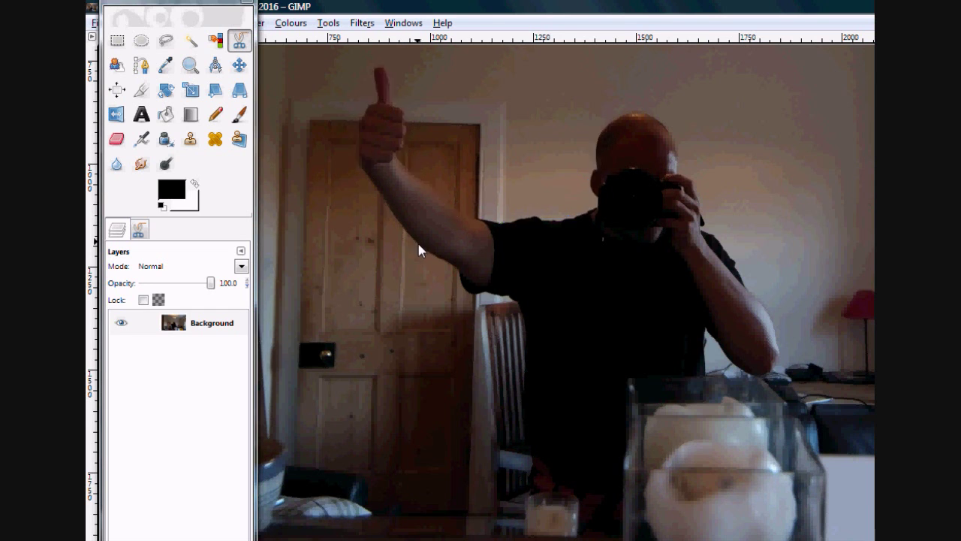
left_click(454, 265)
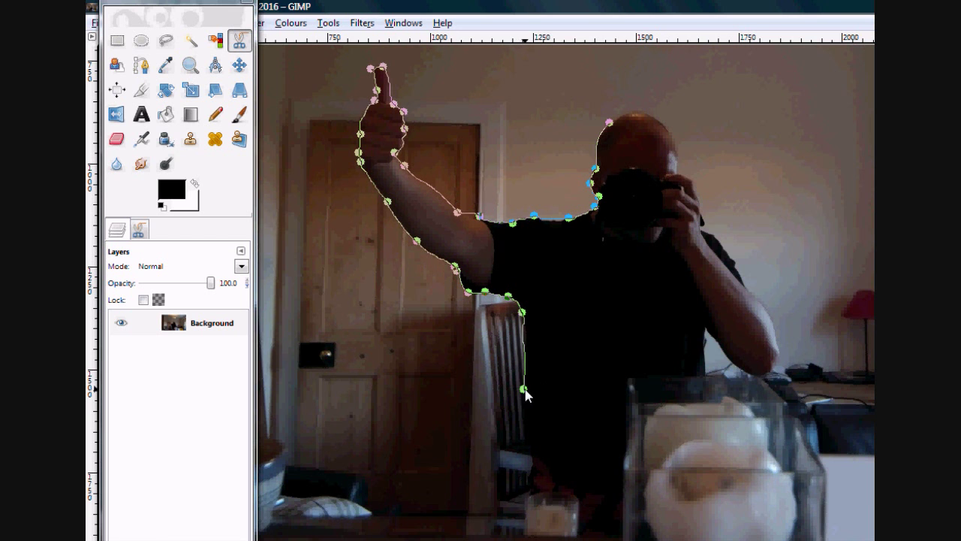
Continue the outline down the body, across the table edge, up the forearm, and make it a selection
left_click(524, 427)
left_click(529, 444)
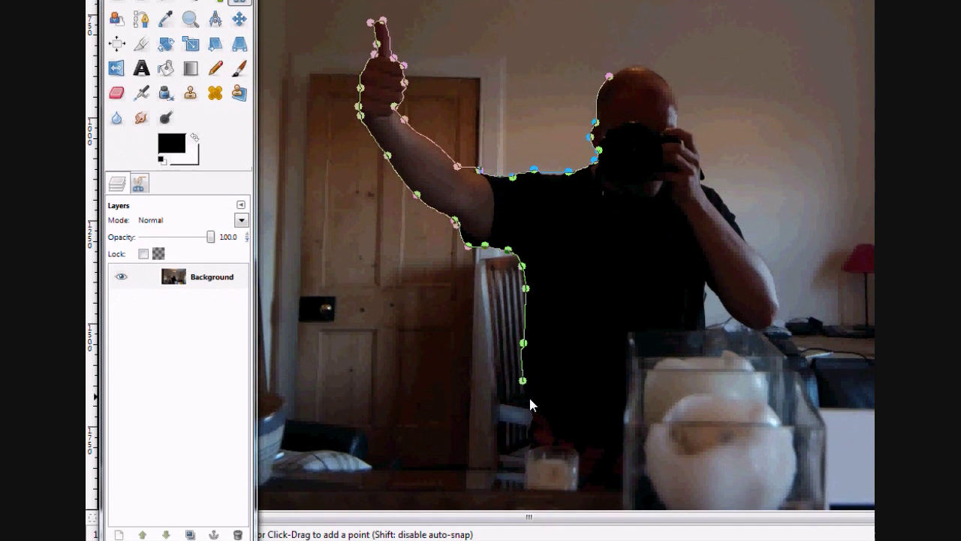
left_click(531, 398)
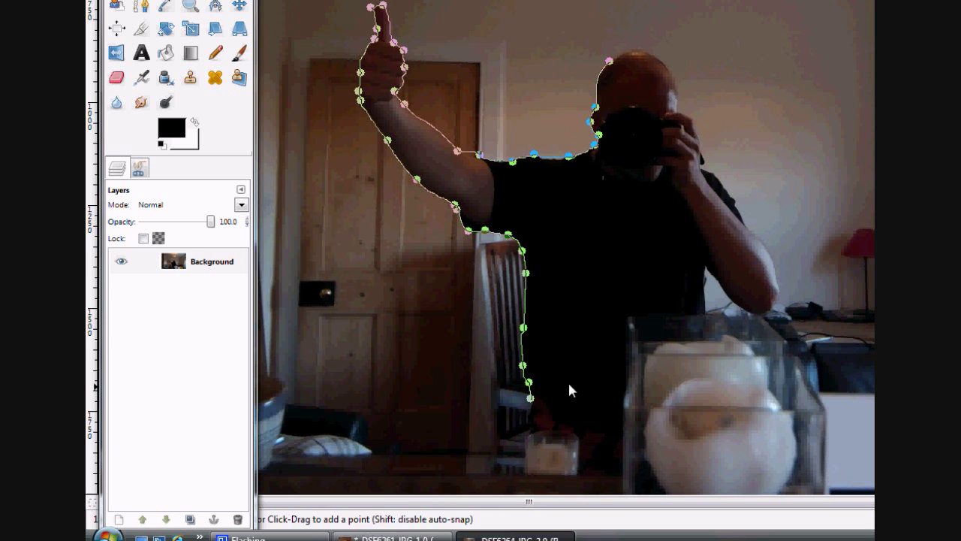
left_click(626, 397)
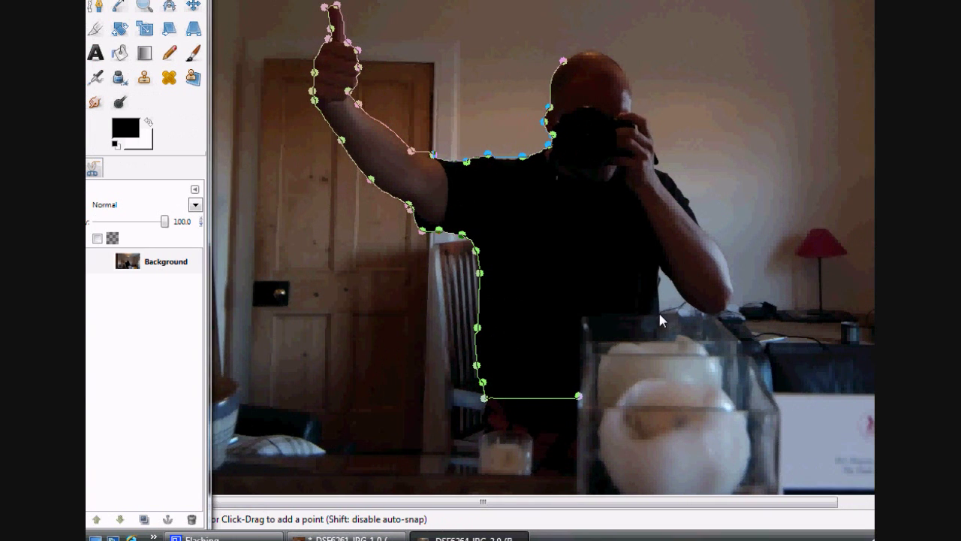
left_click(658, 312)
left_click_drag(660, 269, 713, 241)
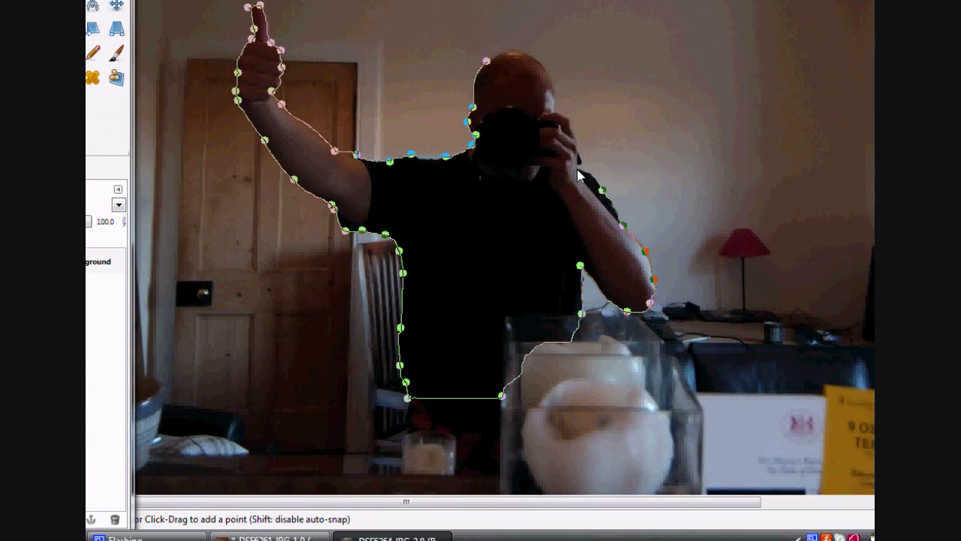
left_click_drag(579, 175, 542, 66)
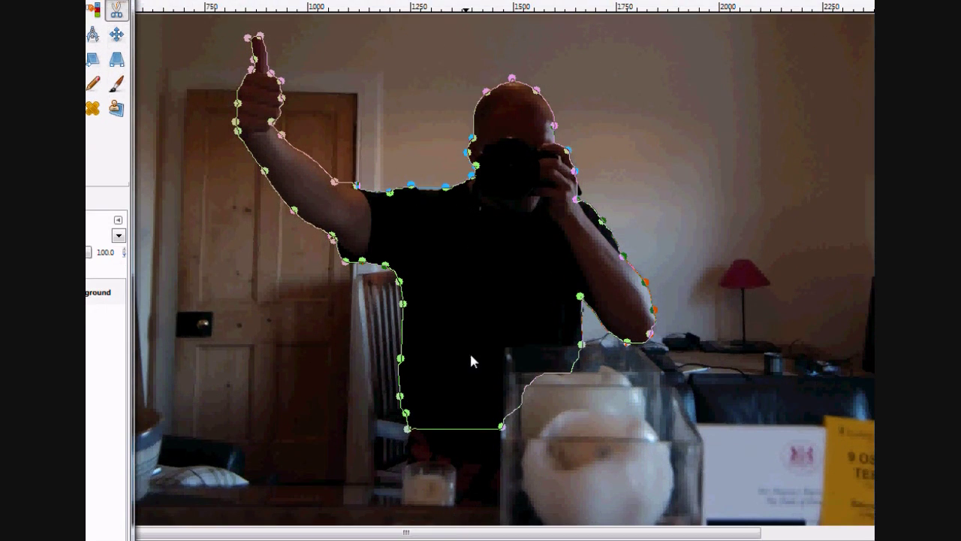
left_click(476, 313)
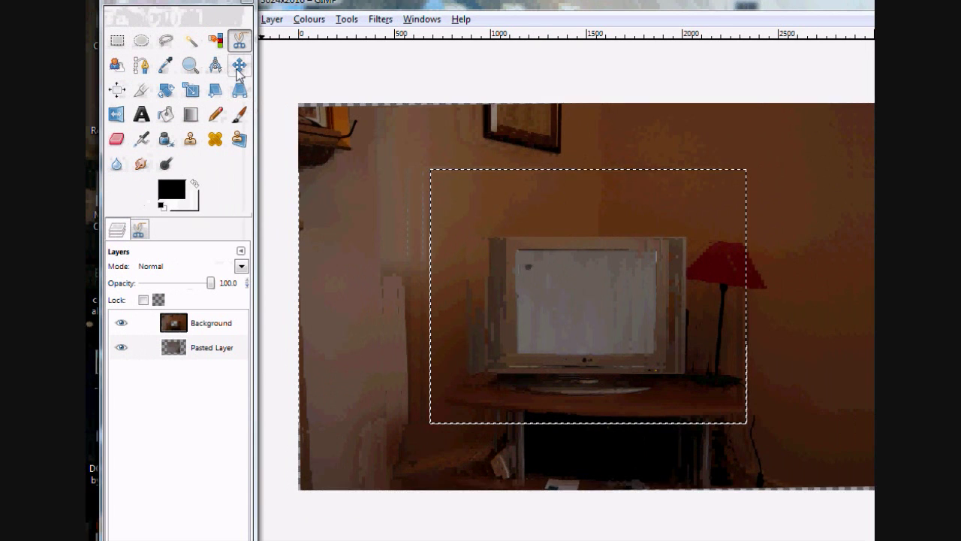
Paste the cut-out man into the TV photo and convert the floating selection into Pasted Layer#1
left_click(238, 67)
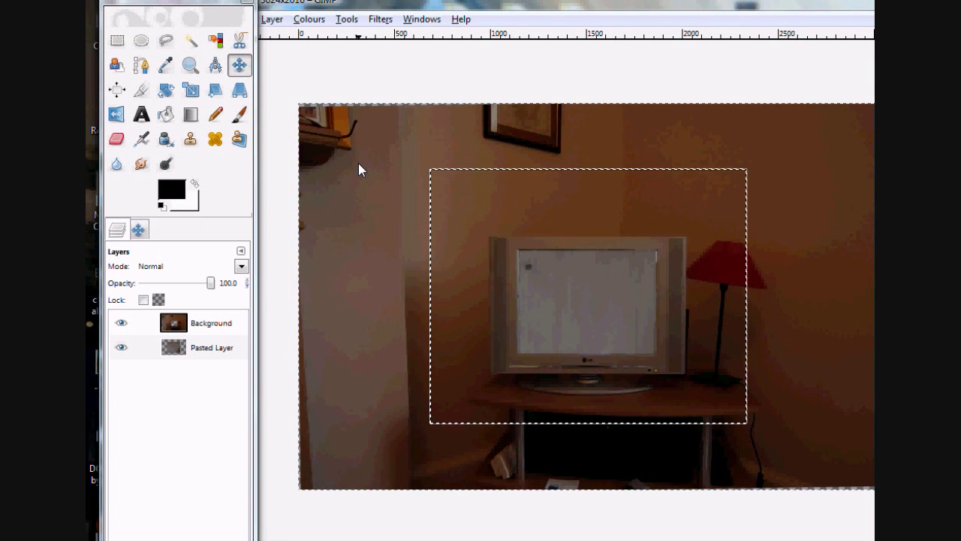
key("ctrl+v")
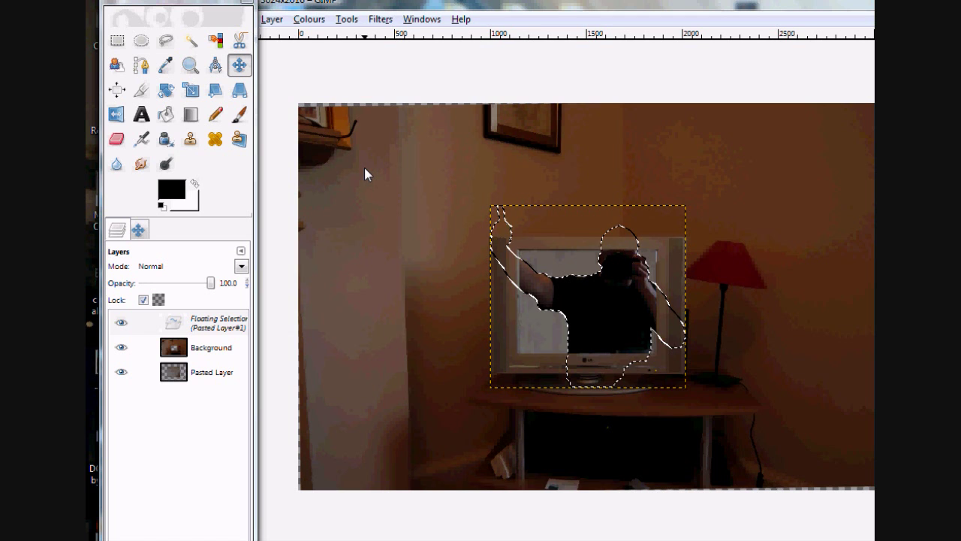
left_click(196, 325)
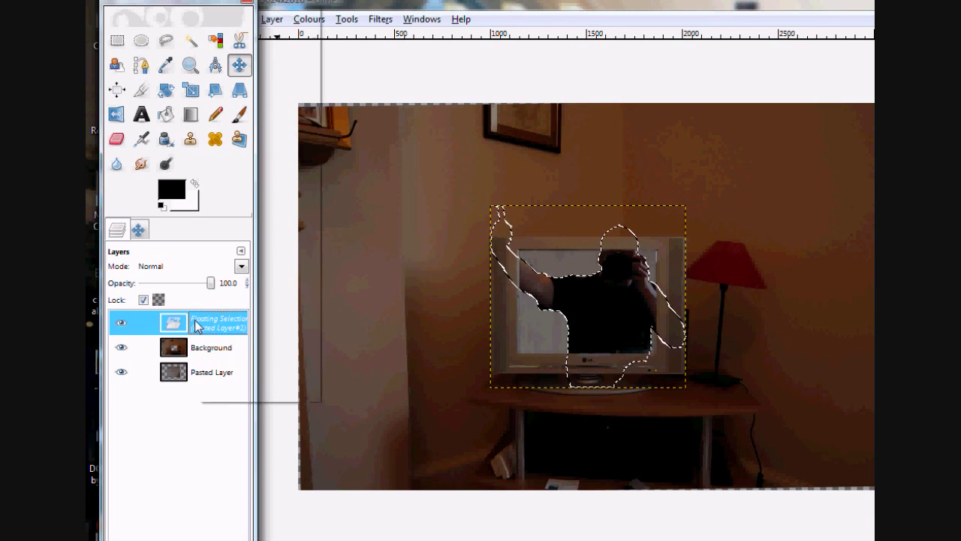
right_click(196, 325)
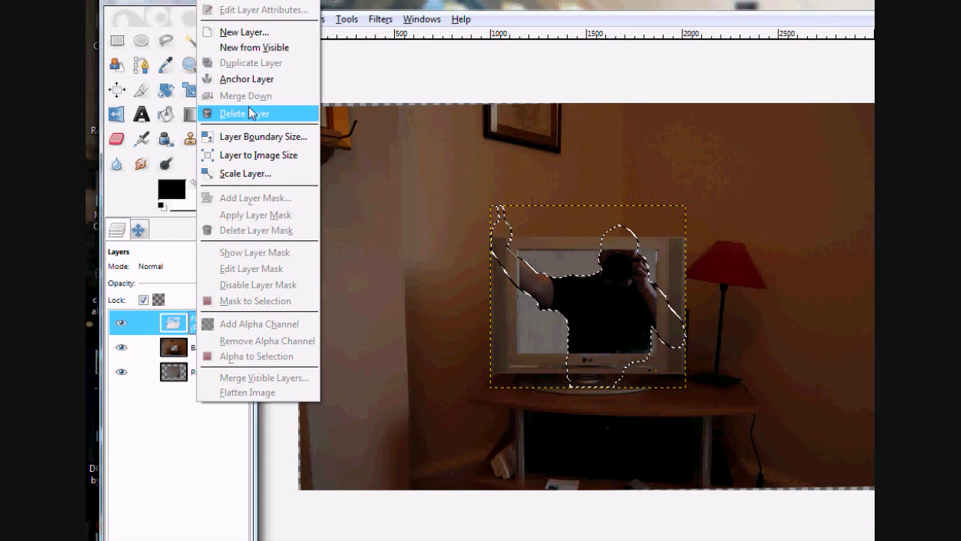
left_click(241, 33)
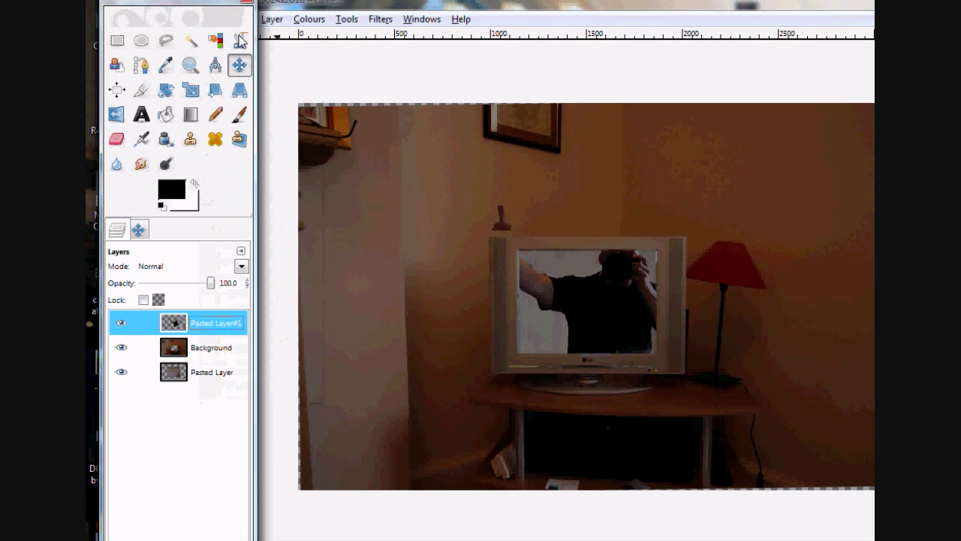
double_click(222, 321)
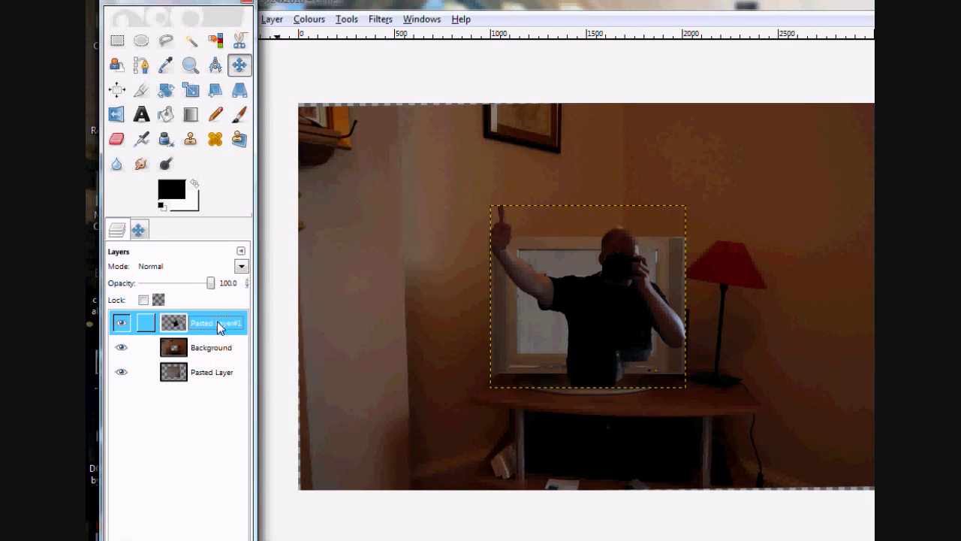
Duplicate Pasted Layer#1, lower the original below Background, and hide the Pasted Layer#2 copy
right_click(216, 330)
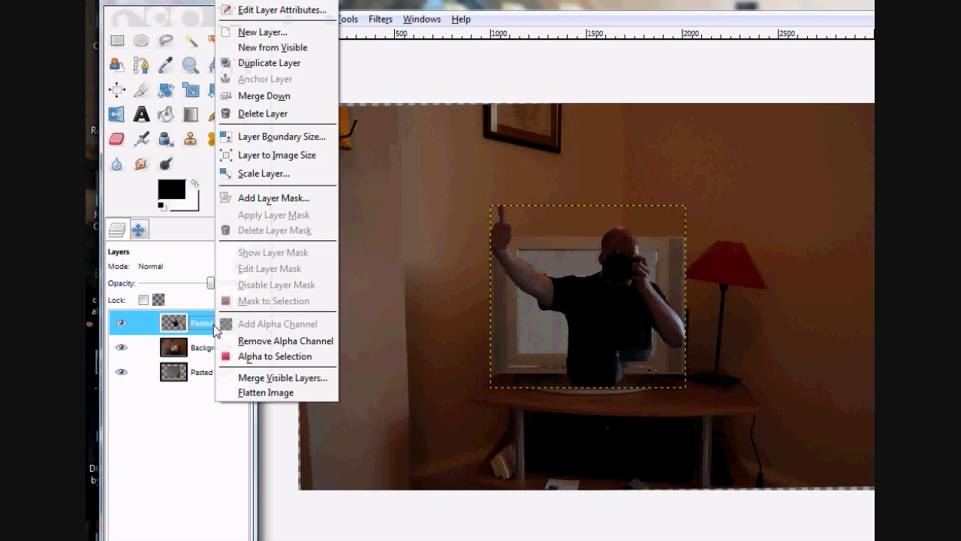
left_click(279, 64)
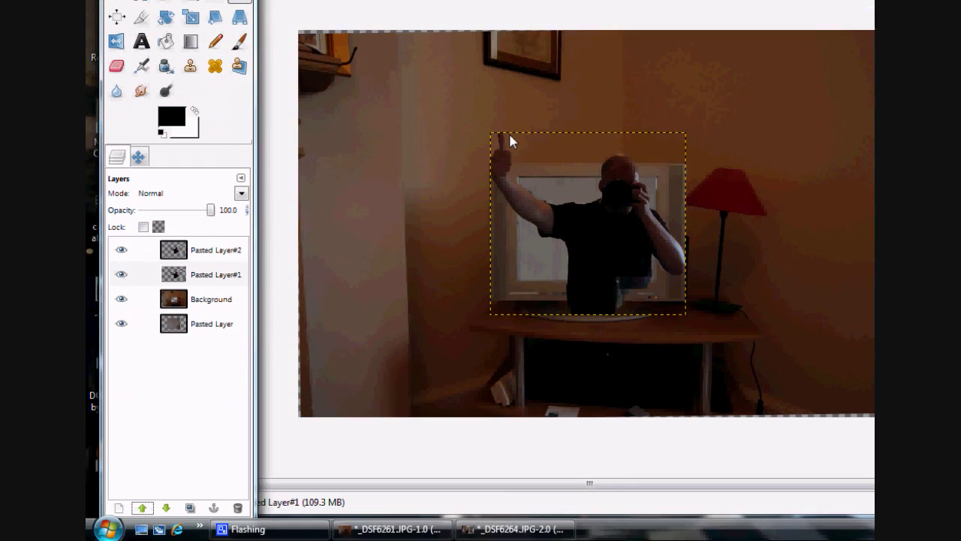
left_click(181, 298)
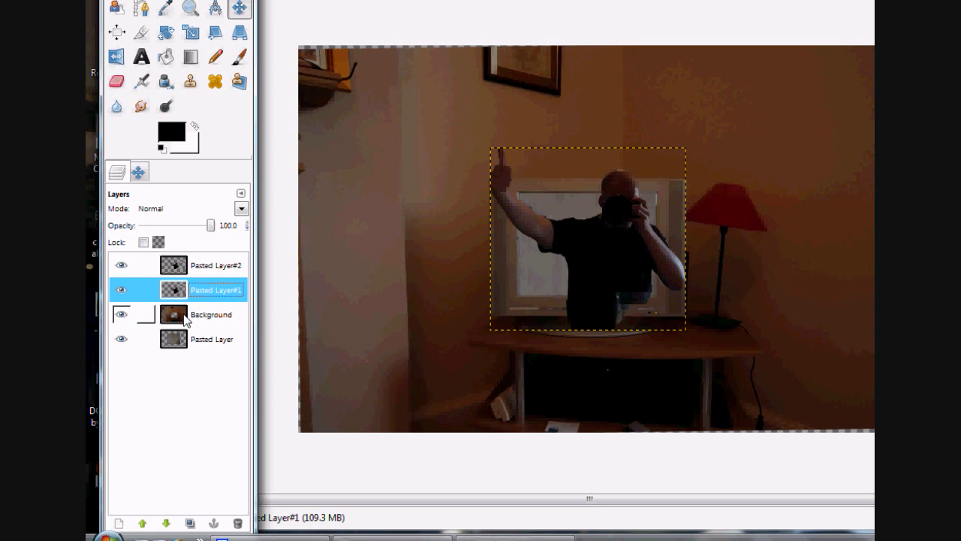
left_click(166, 509)
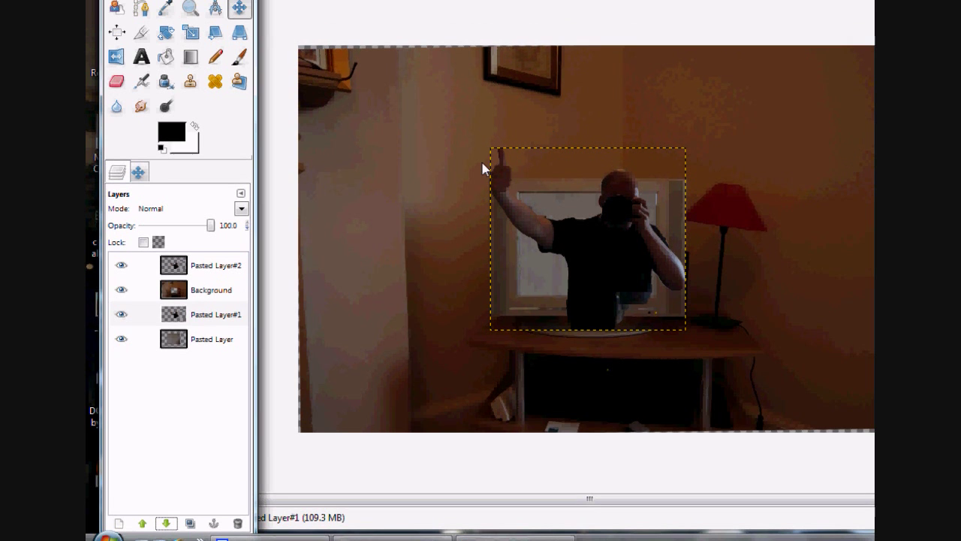
left_click(121, 266)
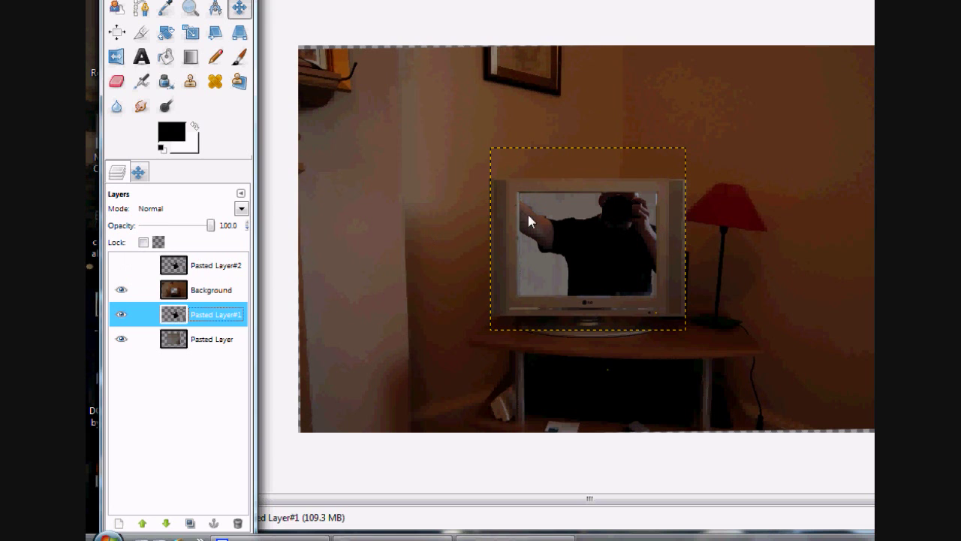
Show Pasted Layer#2 at 61.8 opacity and add a Black (full transparency) layer mask
left_click(211, 270)
left_click(120, 267)
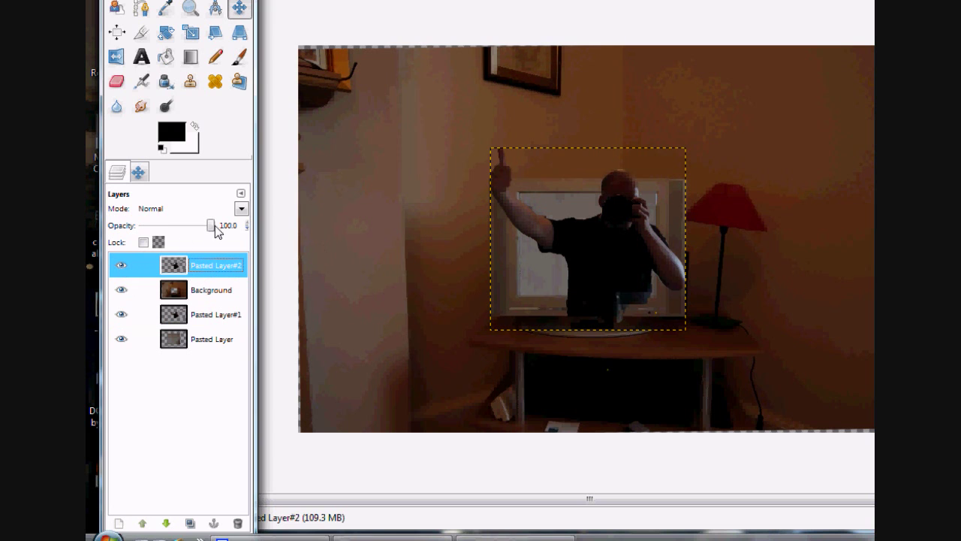
left_click_drag(212, 225, 188, 227)
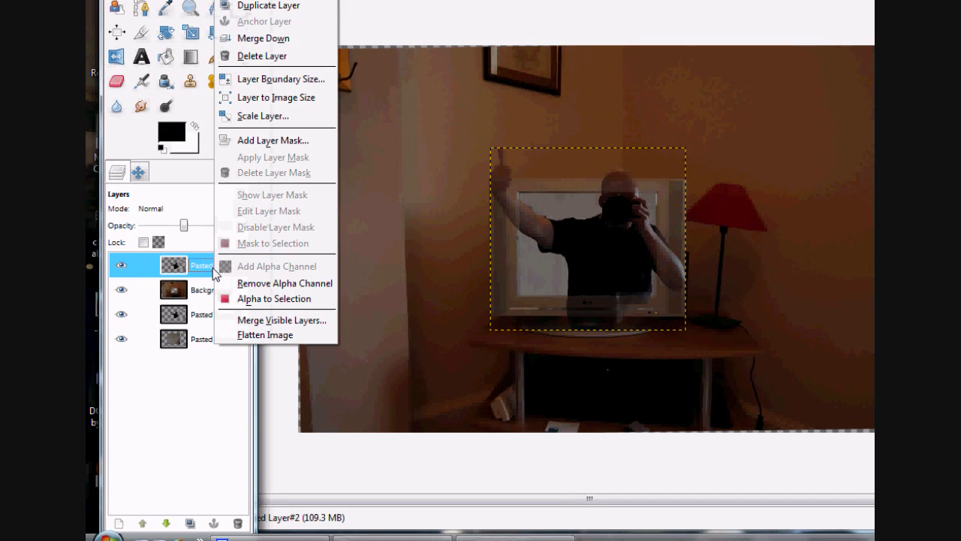
left_click(258, 145)
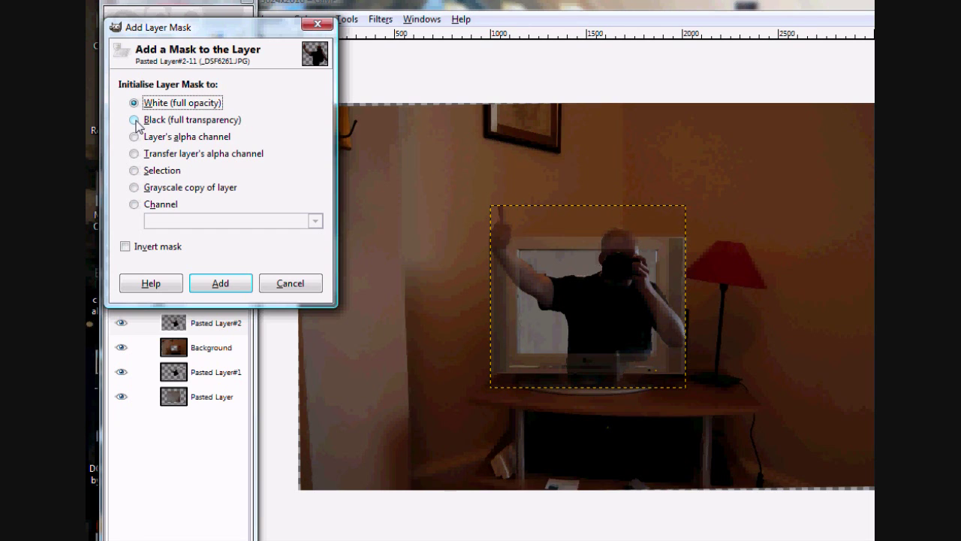
left_click(134, 120)
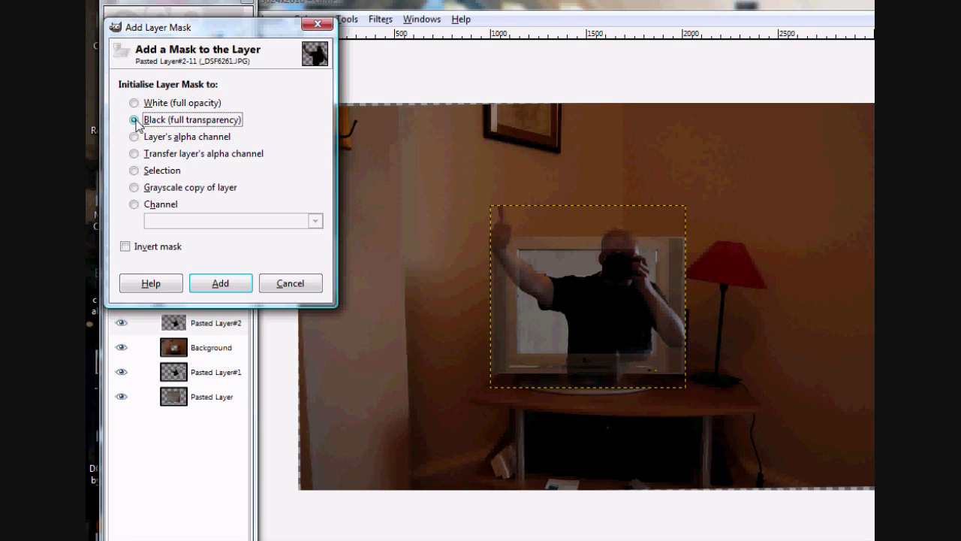
left_click(229, 280)
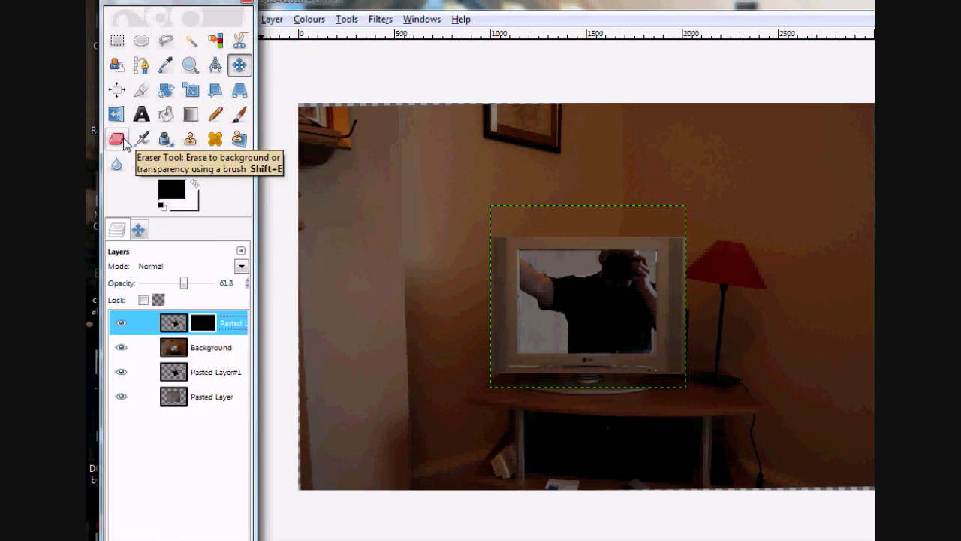
Erase the mask over the raised arm using the Eraser at brush scale 9.18
left_click(120, 141)
left_click(142, 234)
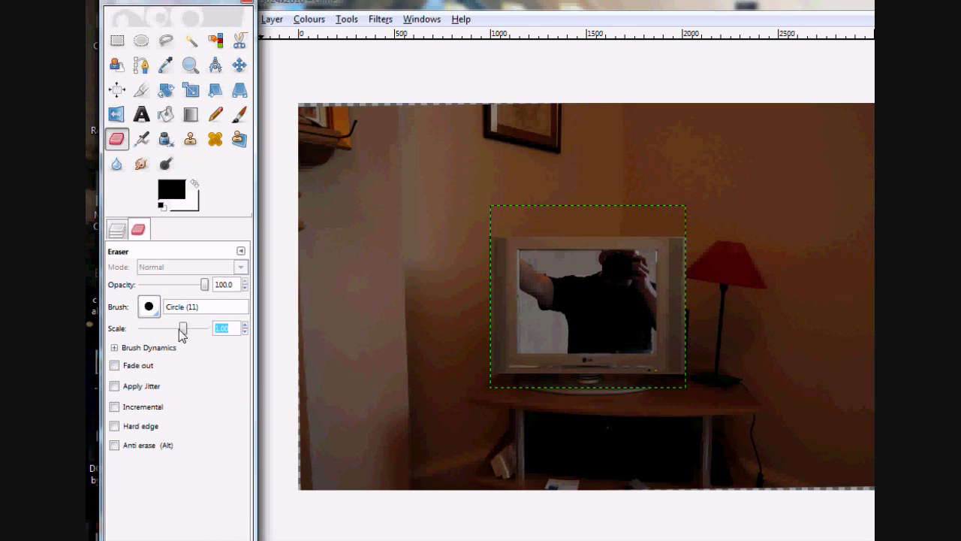
left_click_drag(180, 329, 187, 330)
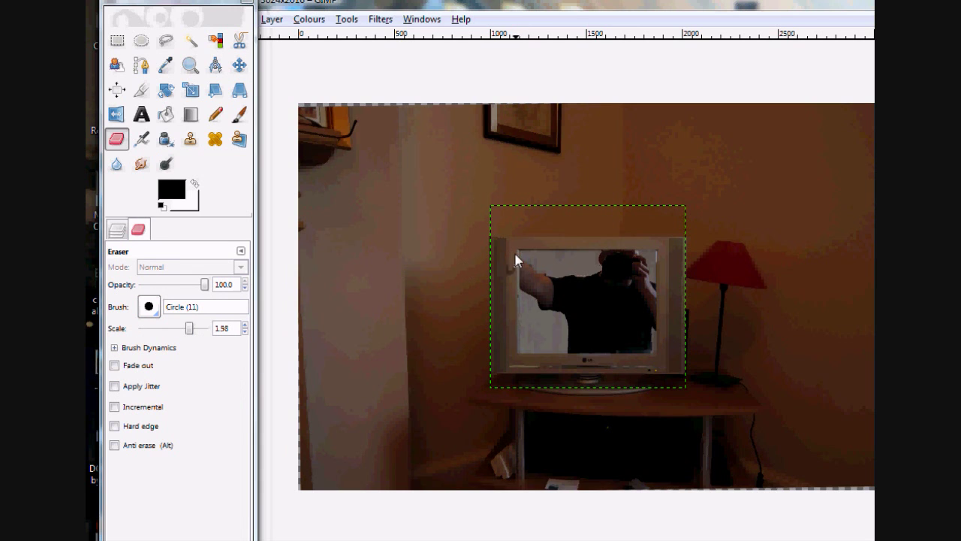
left_click_drag(191, 331, 212, 329)
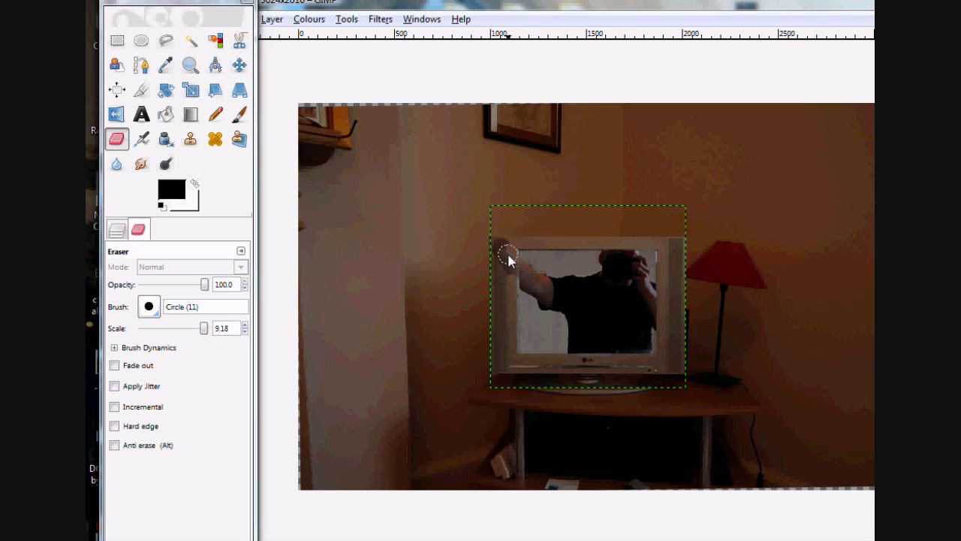
mouse_move(501, 252)
left_mouse_down()
mouse_move(492, 231)
mouse_move(495, 247)
mouse_move(505, 217)
mouse_move(523, 284)
left_mouse_up()
Restore Pasted Layer#2's opacity to 100
left_click(124, 233)
left_click_drag(187, 287, 236, 291)
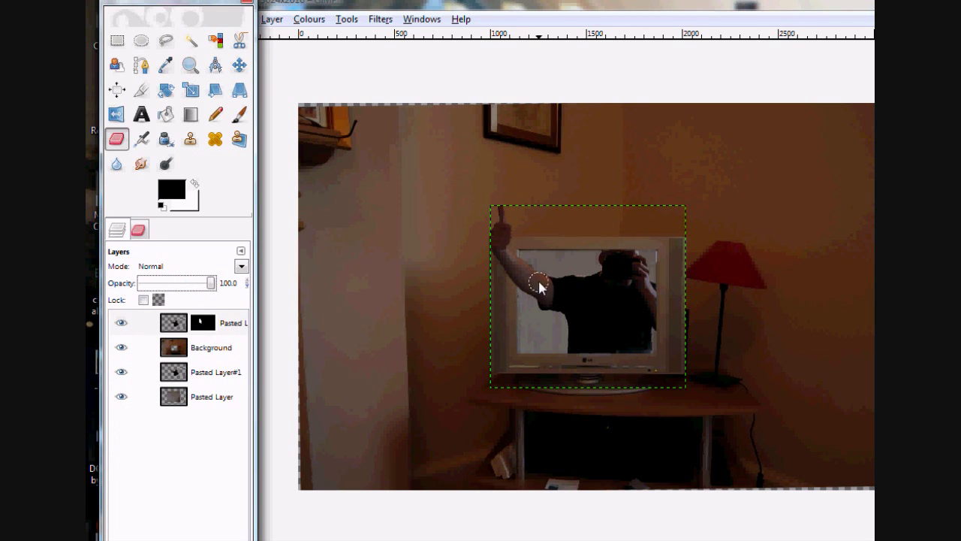
left_click(522, 265)
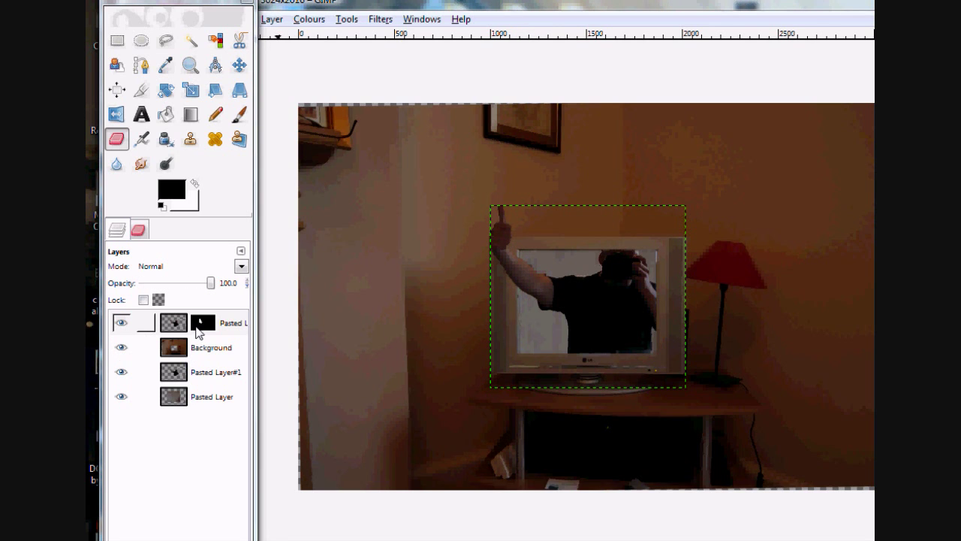
Apply Pasted Layer#2's mask and hide the other three layers to check the arm alone
right_click(195, 328)
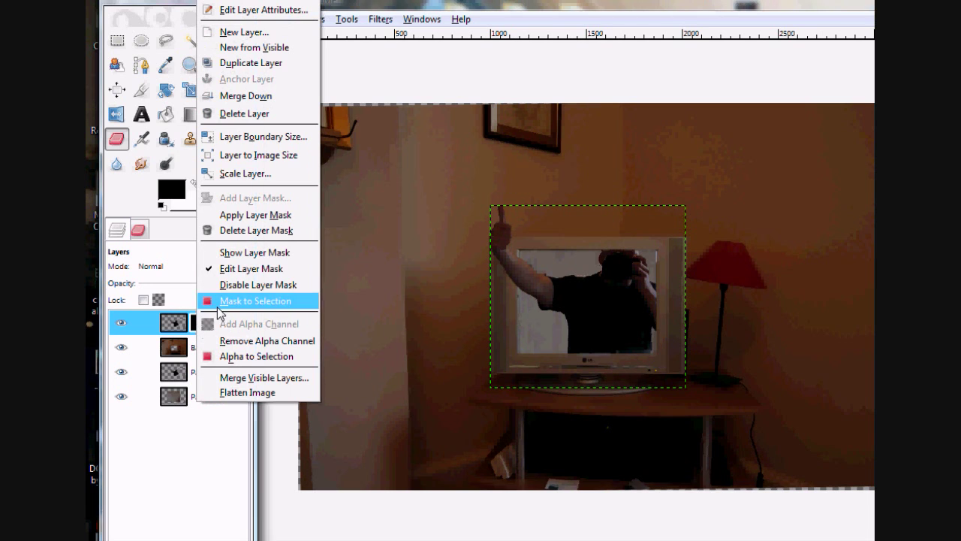
left_click(253, 216)
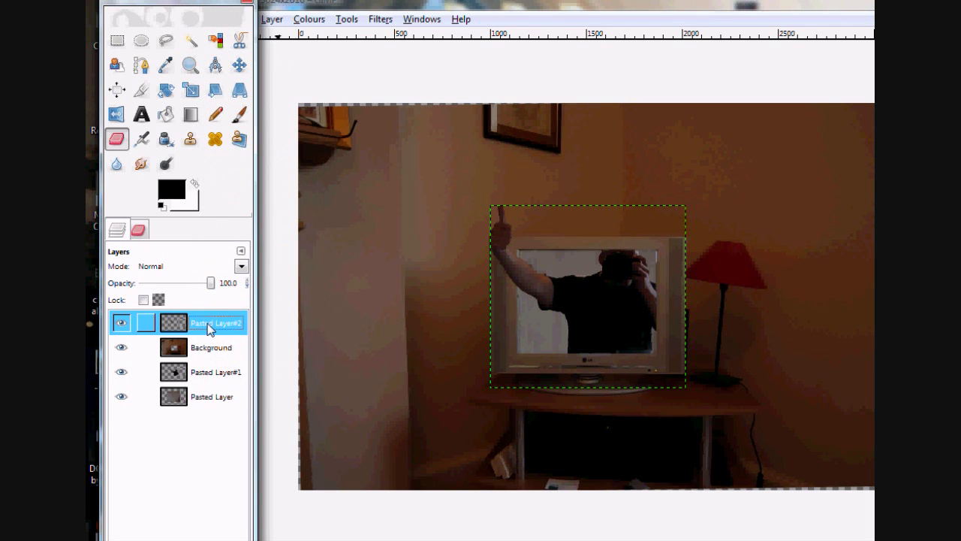
left_click(121, 347)
left_click(120, 372)
left_click(121, 396)
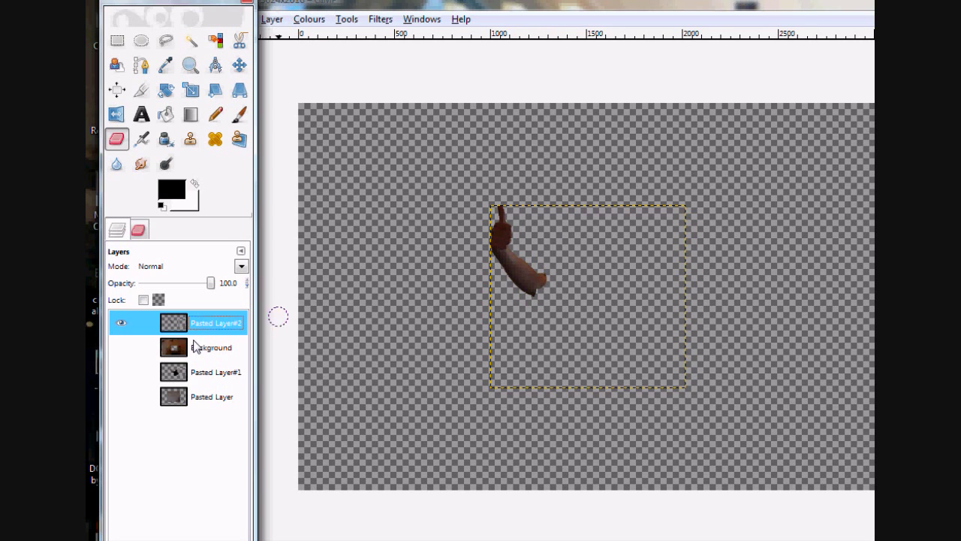
Turn Background, Pasted Layer#1 and Pasted Layer visible again
left_click(121, 347)
left_click(125, 371)
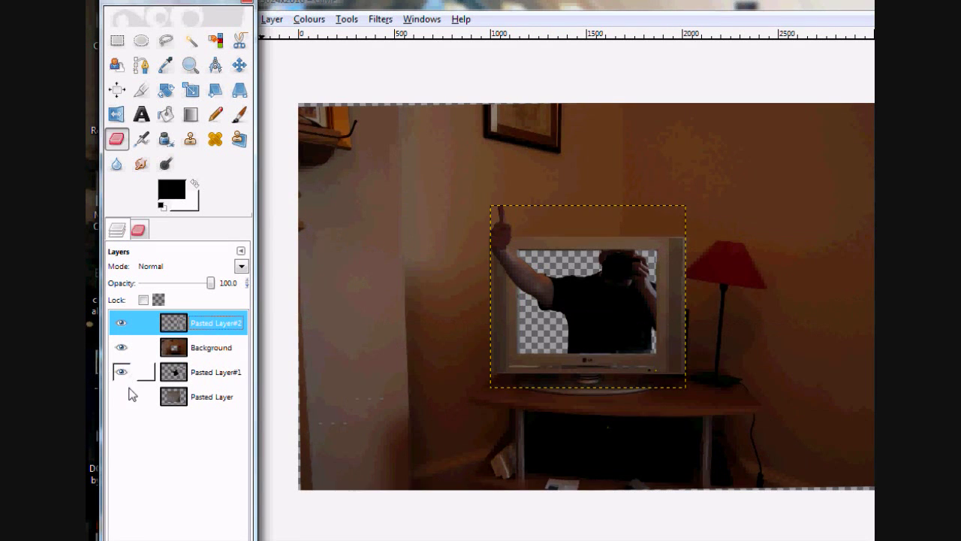
left_click(129, 397)
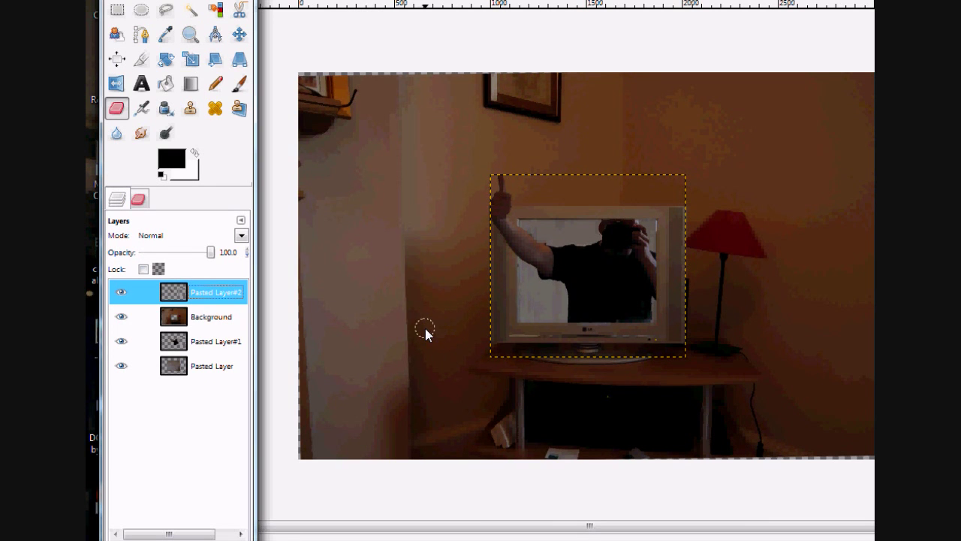
left_click_drag(201, 7, 184, 46)
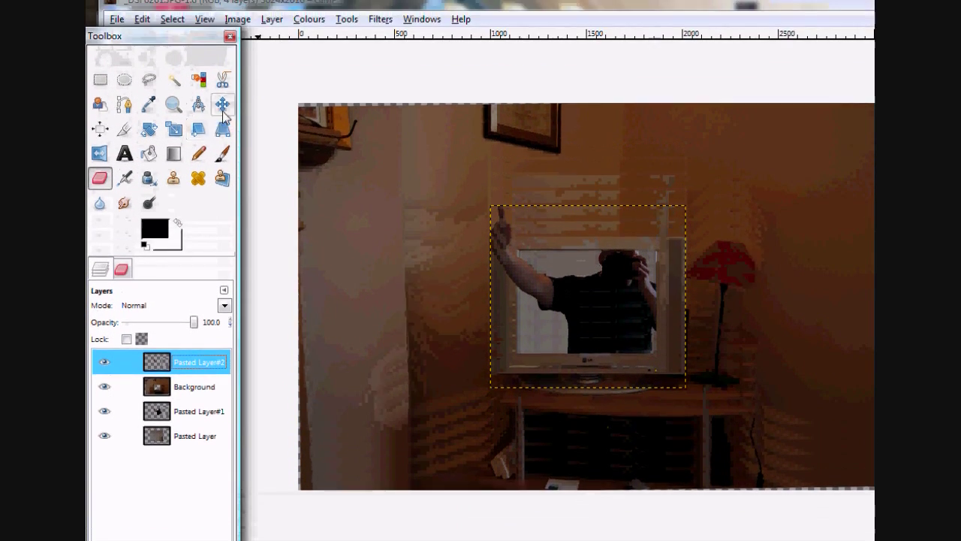
Flatten all four layers into a single layer with Image > Flatten Image
left_click(223, 105)
right_click(371, 217)
key("Escape")
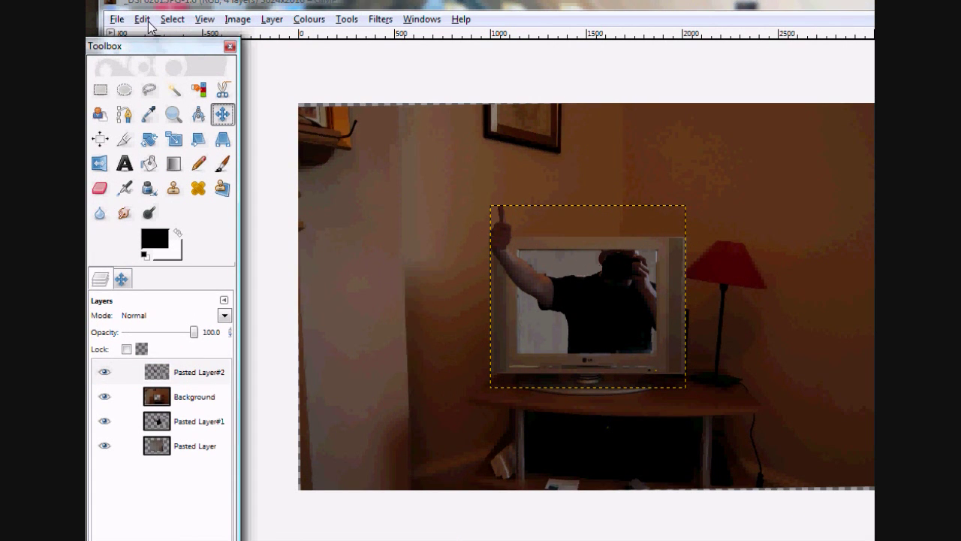
left_click(237, 19)
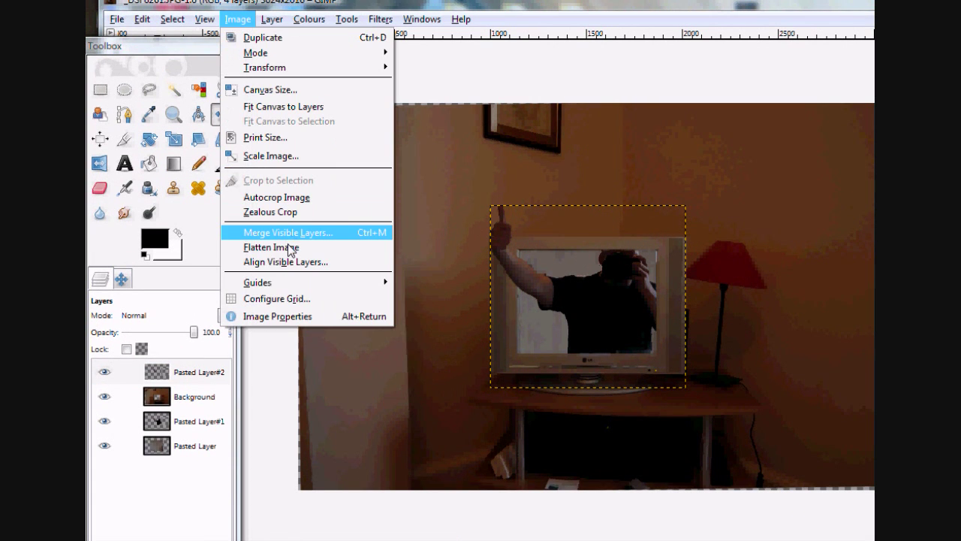
left_click(289, 247)
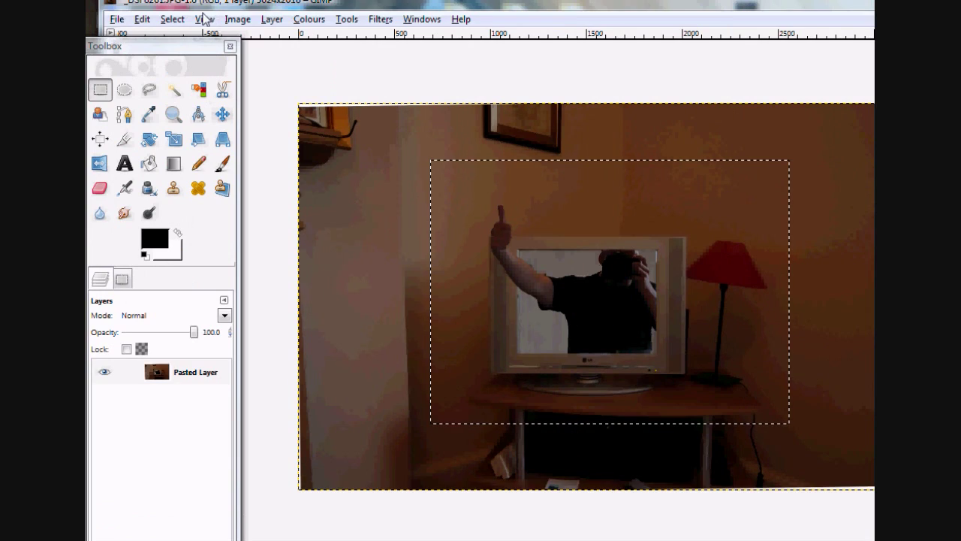
Crop the image to the selected area around the TV, lamp and table
left_click(204, 20)
mouse_move(238, 20)
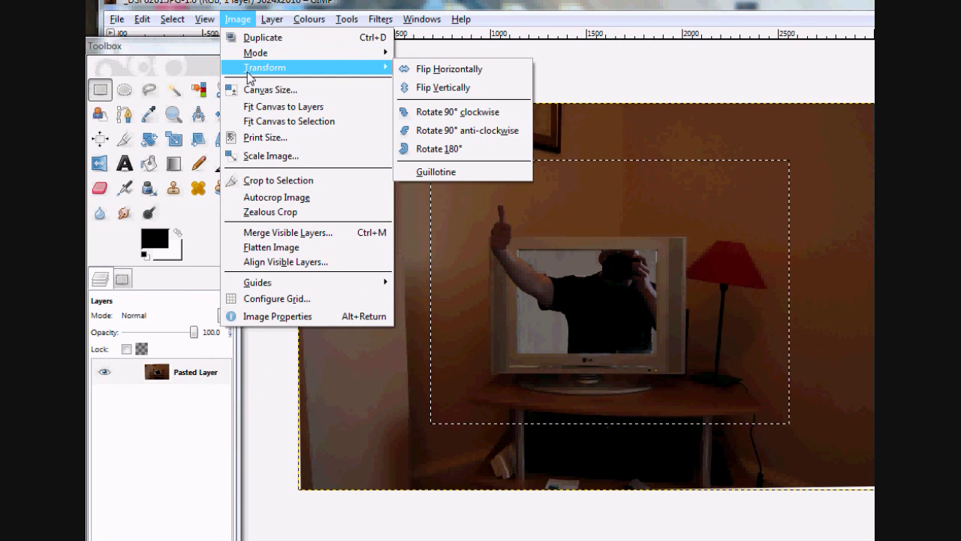
left_click(264, 180)
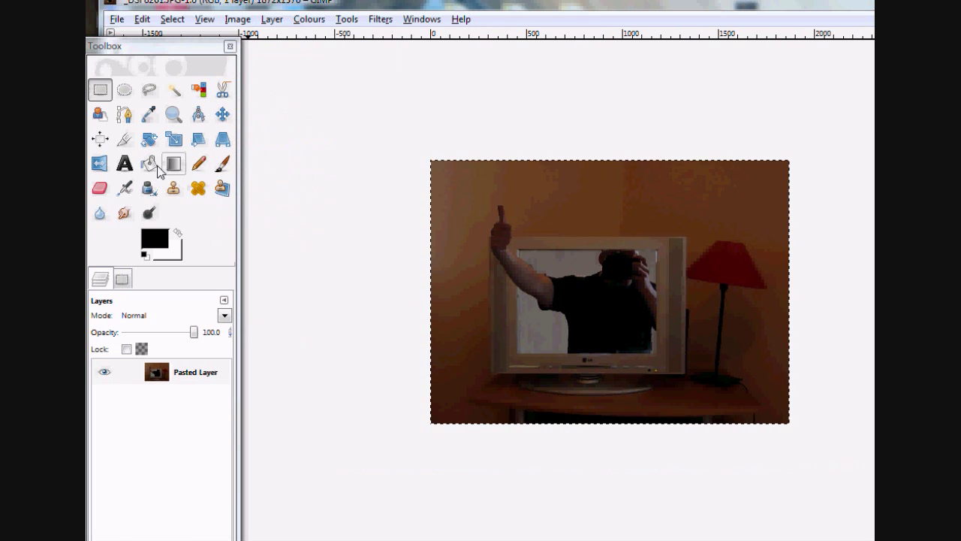
Zoom in on a rectangle around the whole cropped composite so it fills the window
left_click(173, 114)
left_click_drag(423, 151, 816, 448)
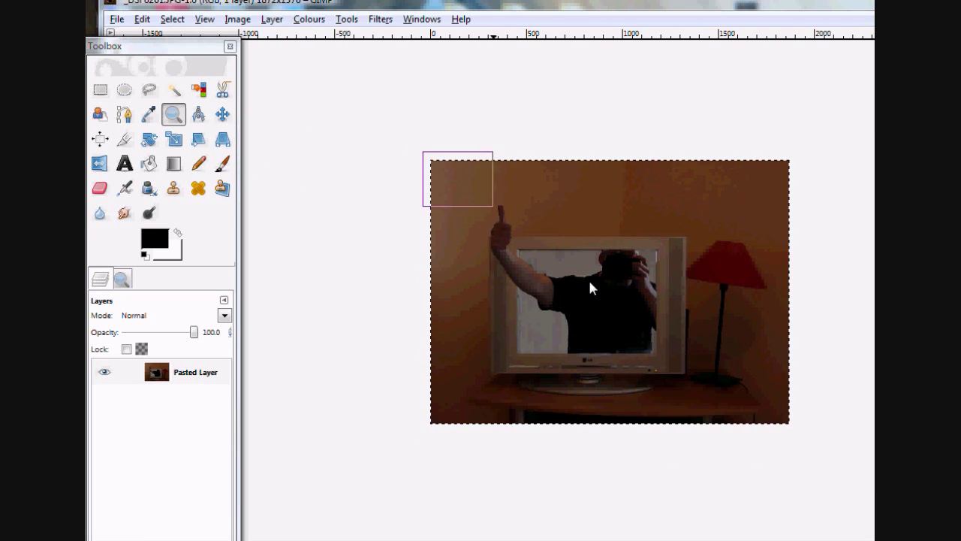
left_click_drag(723, 400, 719, 398)
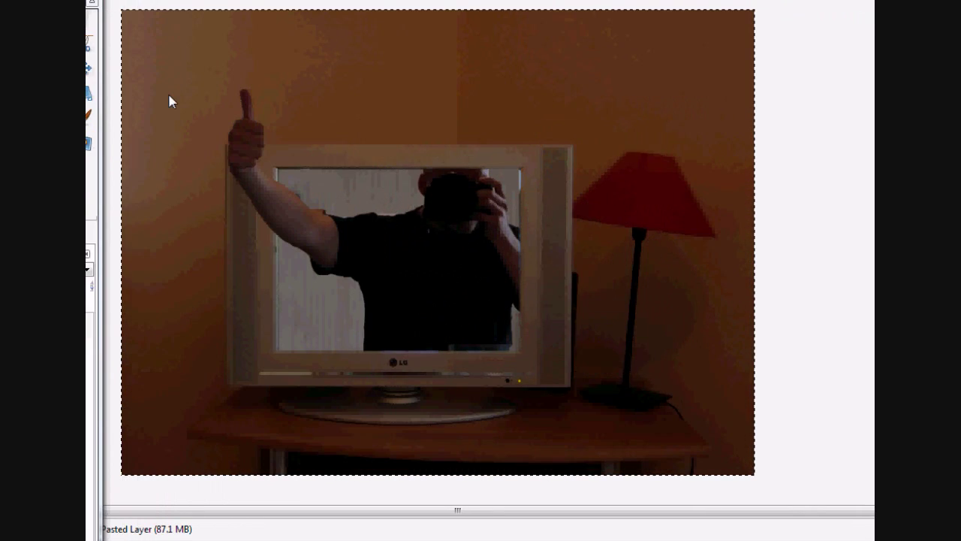